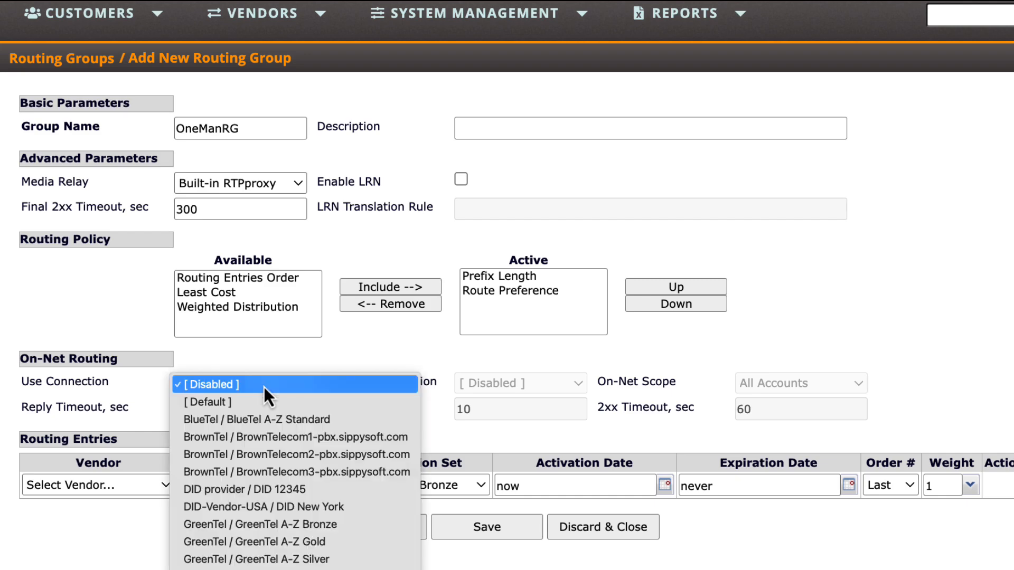
Set the OneManRG routing group's on-net connection to [ Default ] and save the group
{"action": "left_click", "coordinate": [258, 406]}
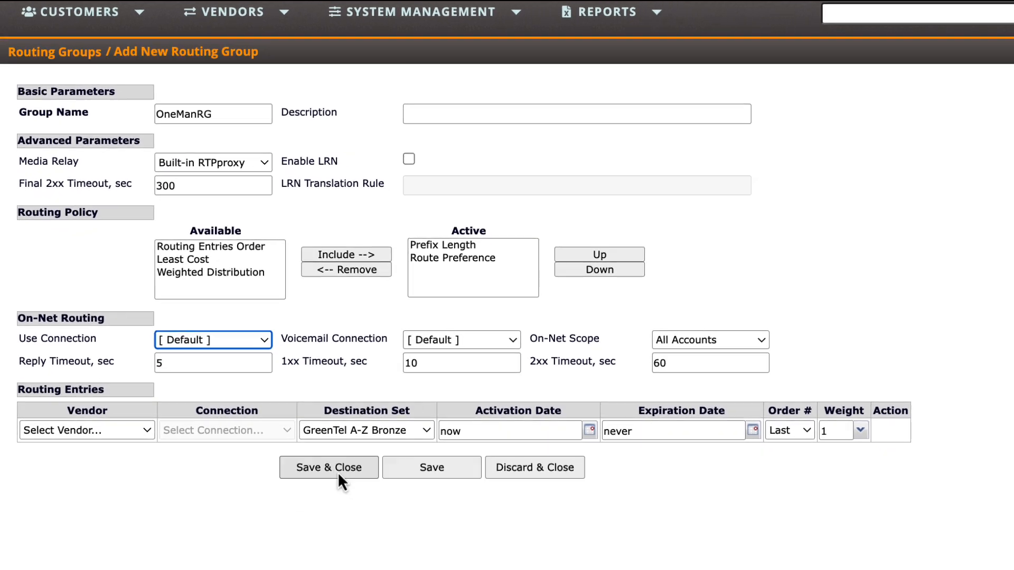
{"action": "left_click", "coordinate": [281, 392]}
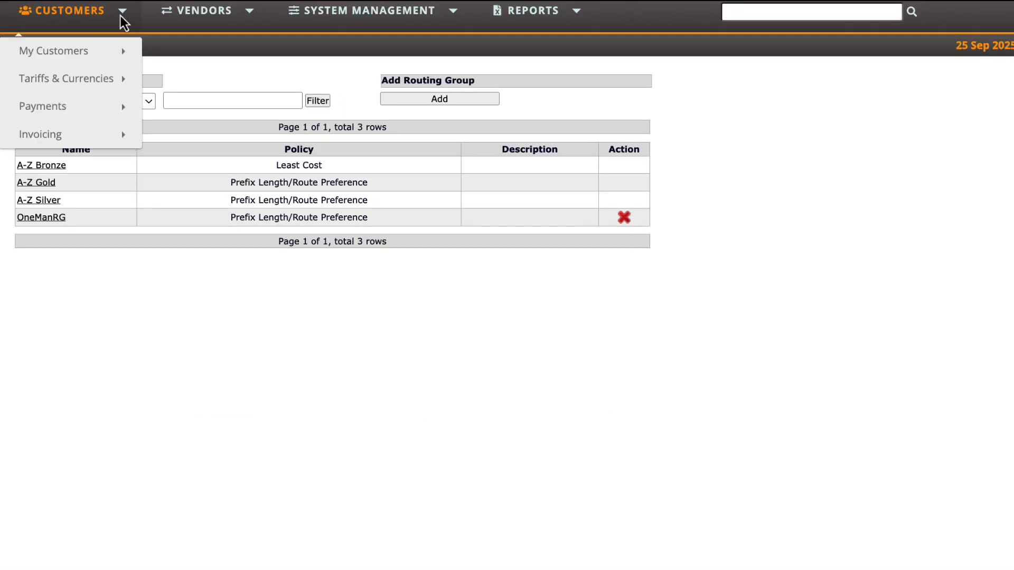
Add a new tariff named OneManTariff, keeping US Dollar (USD) as currency and Tariff as type, and save it
{"action": "mouse_move", "coordinate": [119, 70]}
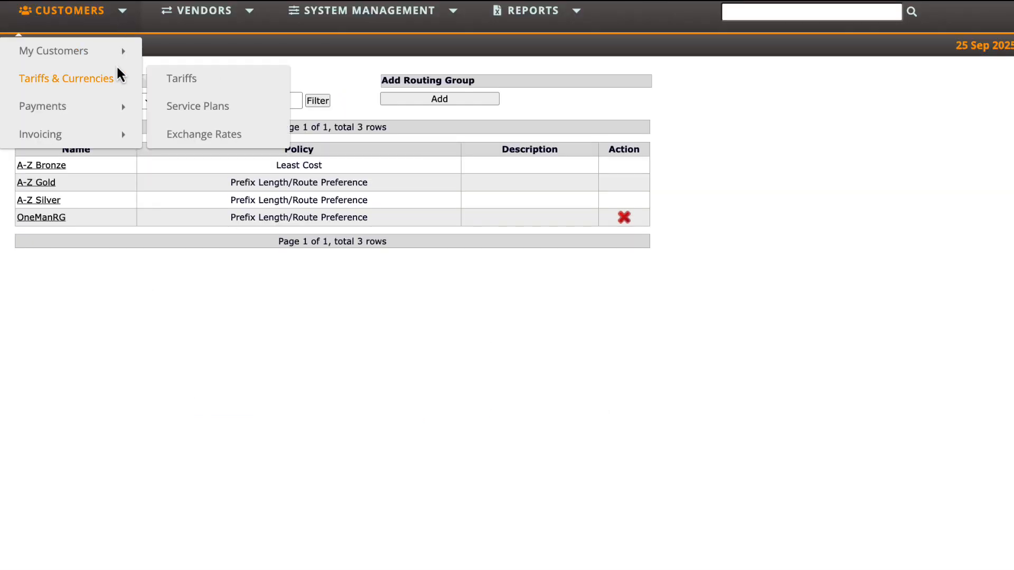
{"action": "left_click", "coordinate": [174, 82]}
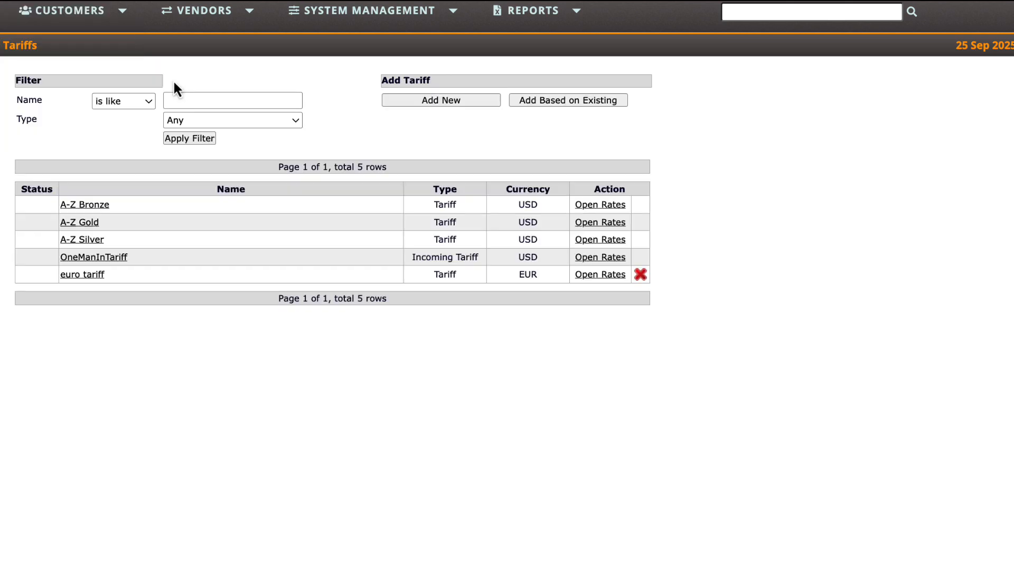
{"action": "left_click", "coordinate": [410, 101]}
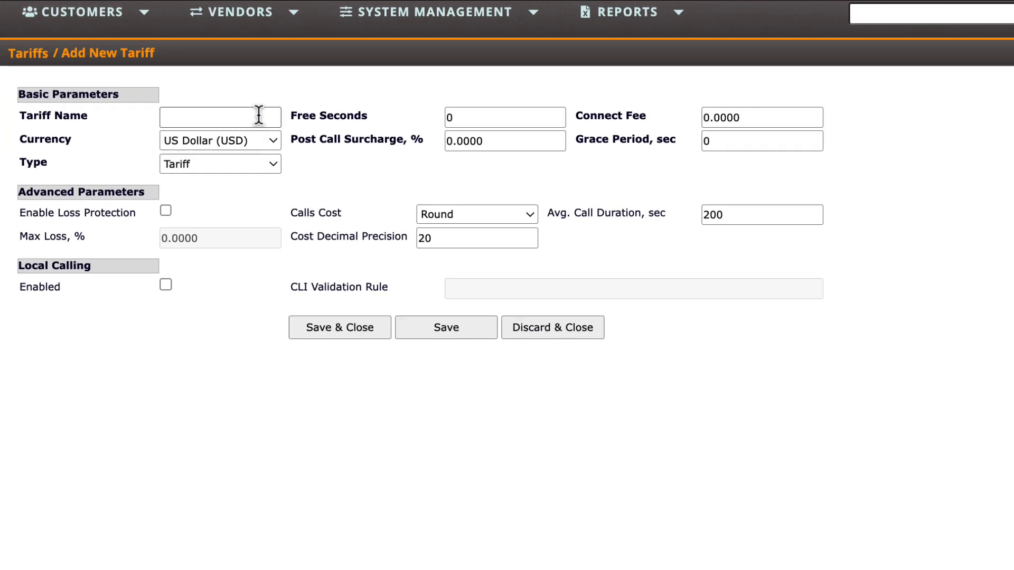
{"action": "left_click", "coordinate": [258, 115]}
{"action": "type", "text": "One"}
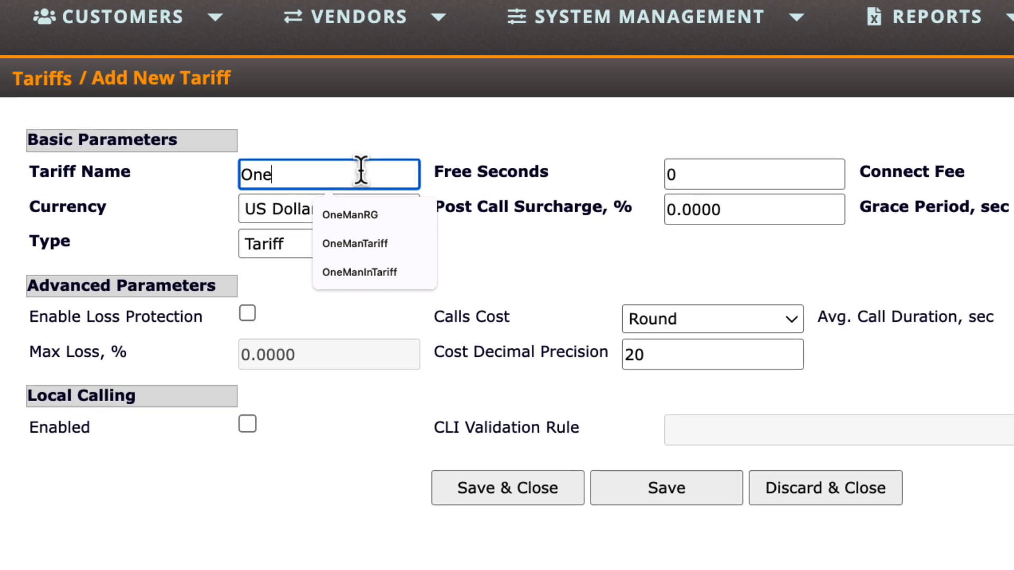
{"action": "type", "text": "ManTariff"}
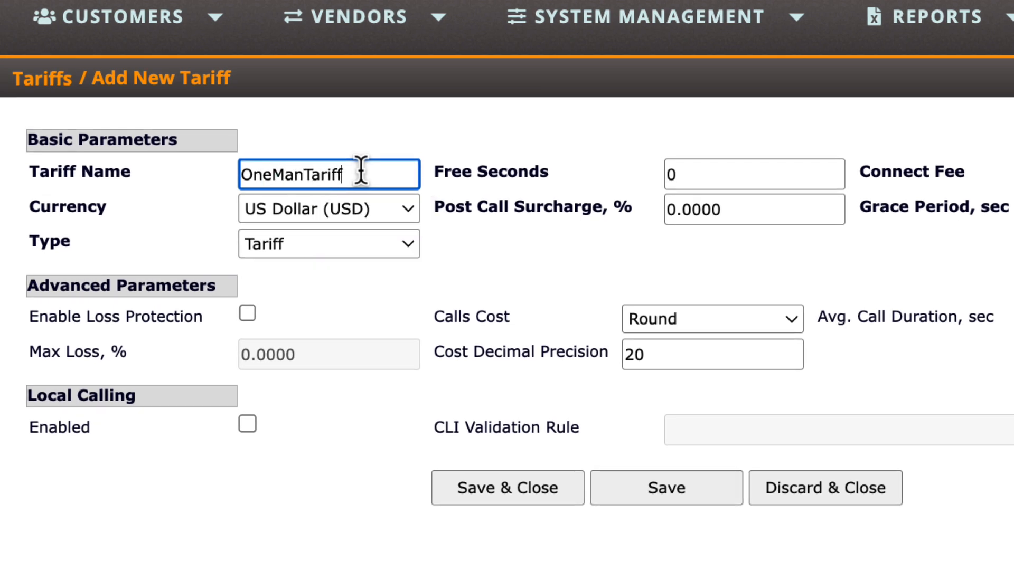
{"action": "left_click", "coordinate": [352, 257]}
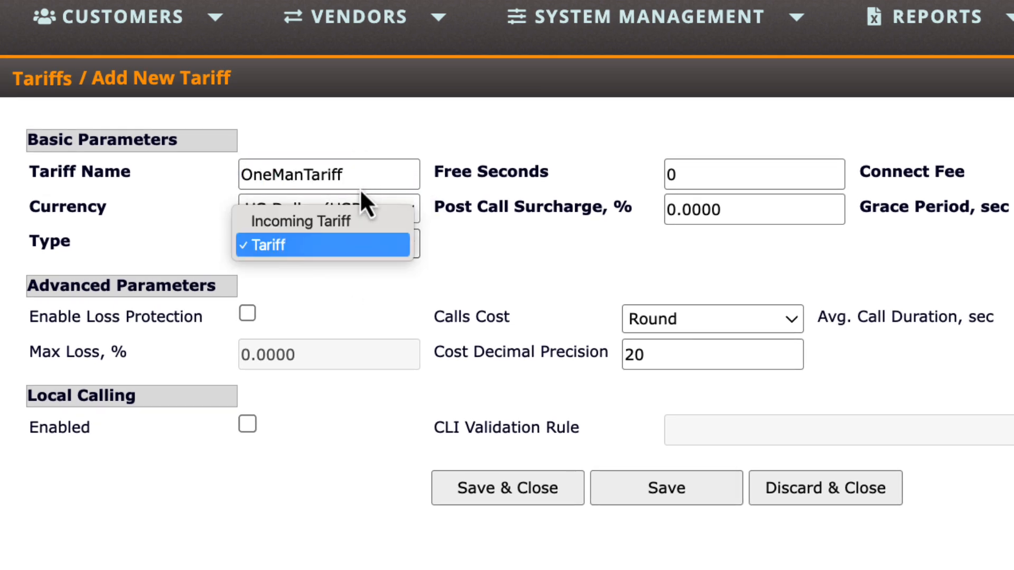
{"action": "left_click", "coordinate": [351, 257]}
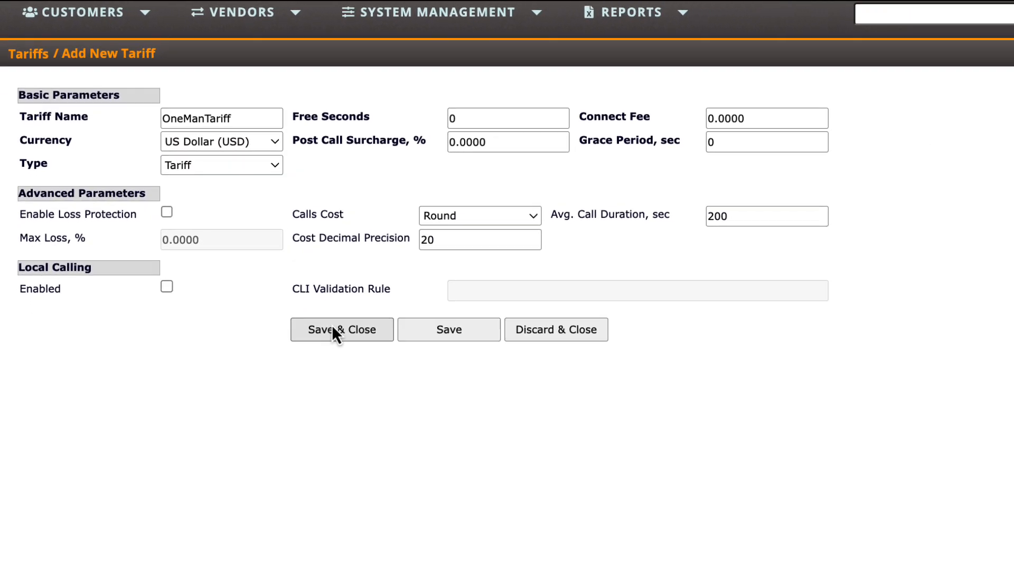
{"action": "left_click", "coordinate": [330, 325]}
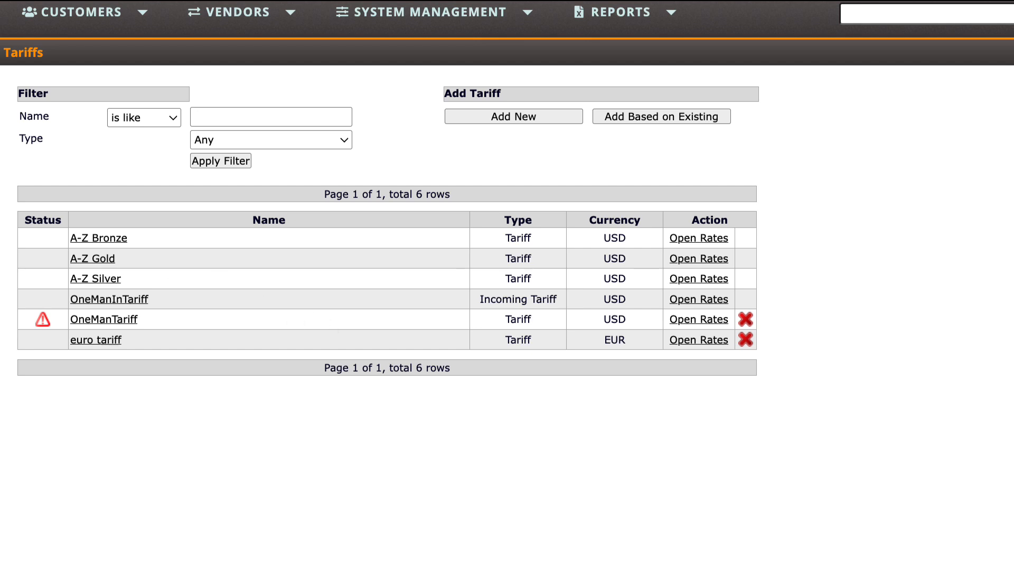
Start a new service plan and name it OneManSP
{"action": "left_click", "coordinate": [142, 11]}
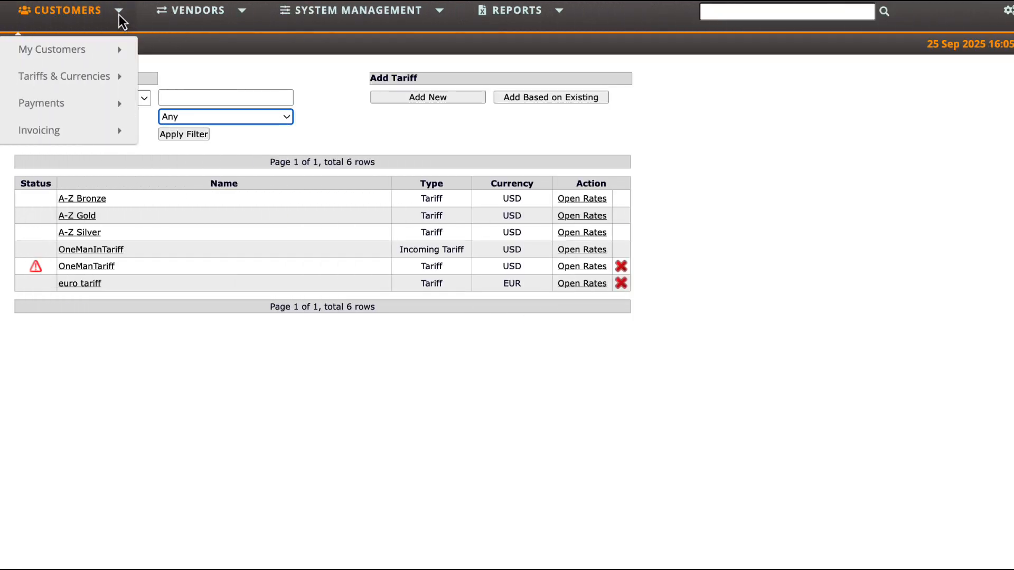
{"action": "mouse_move", "coordinate": [118, 79]}
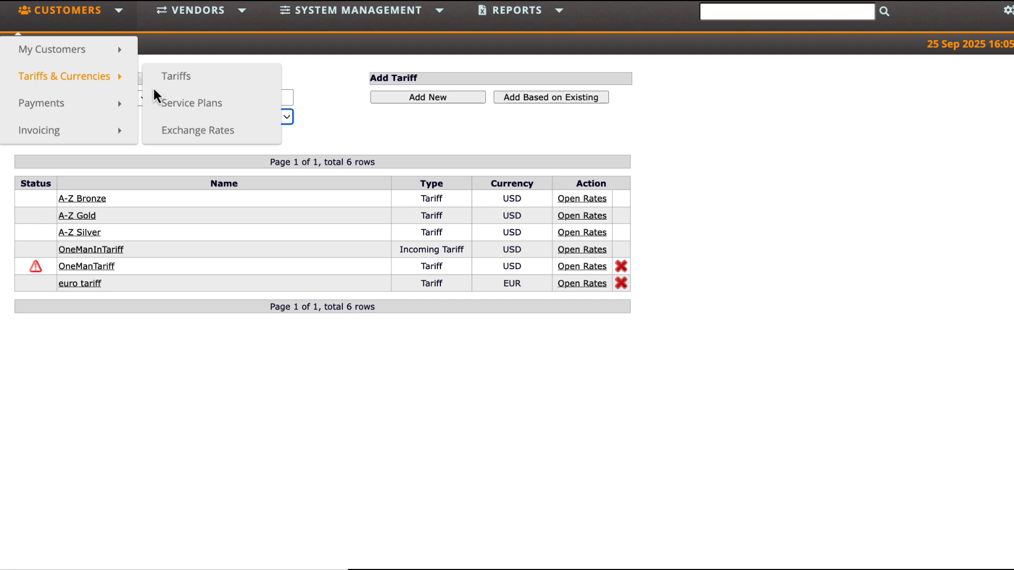
{"action": "left_click", "coordinate": [180, 106]}
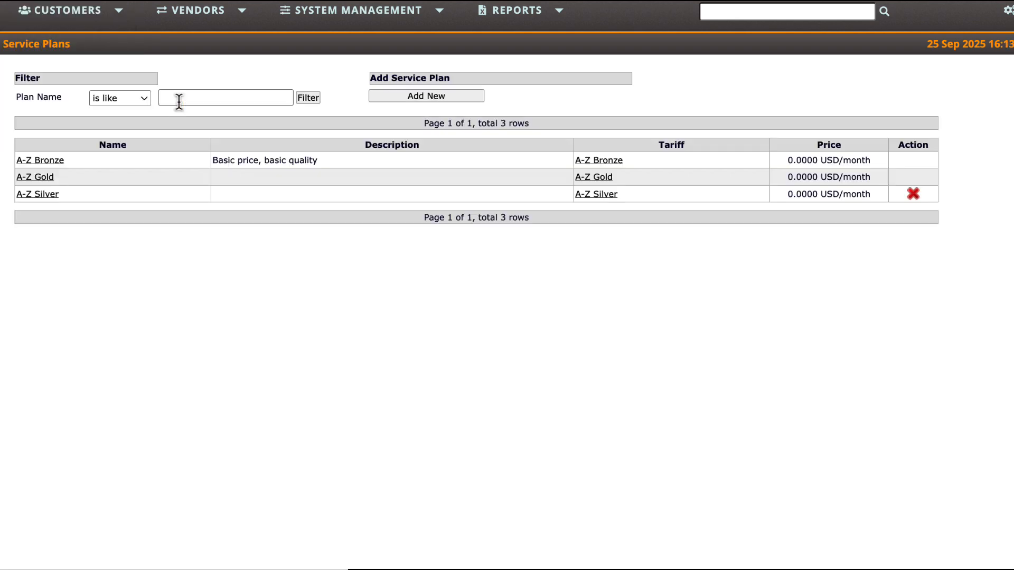
{"action": "left_click", "coordinate": [426, 96]}
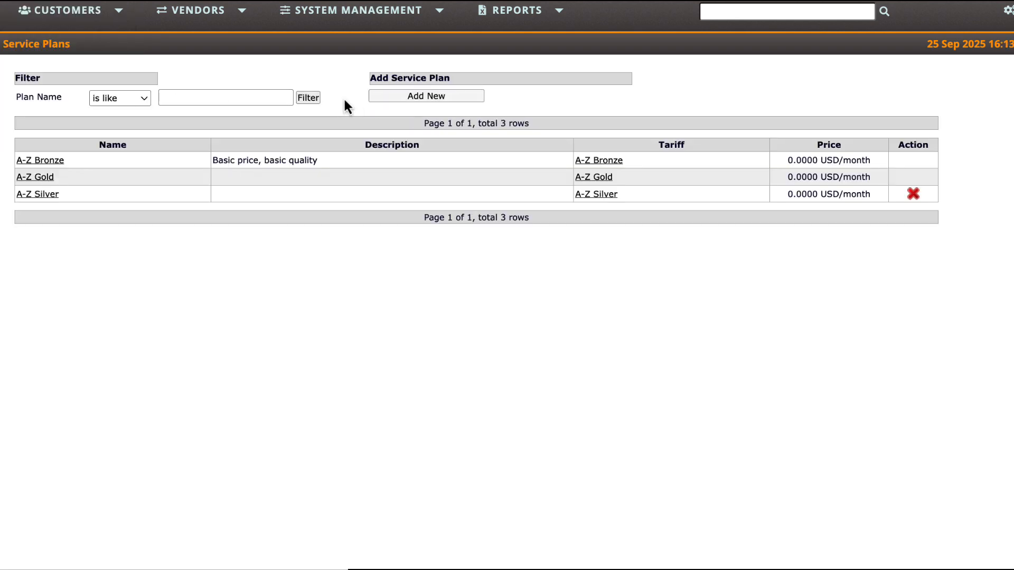
{"action": "left_click", "coordinate": [218, 98]}
{"action": "type", "text": "OneManSP"}
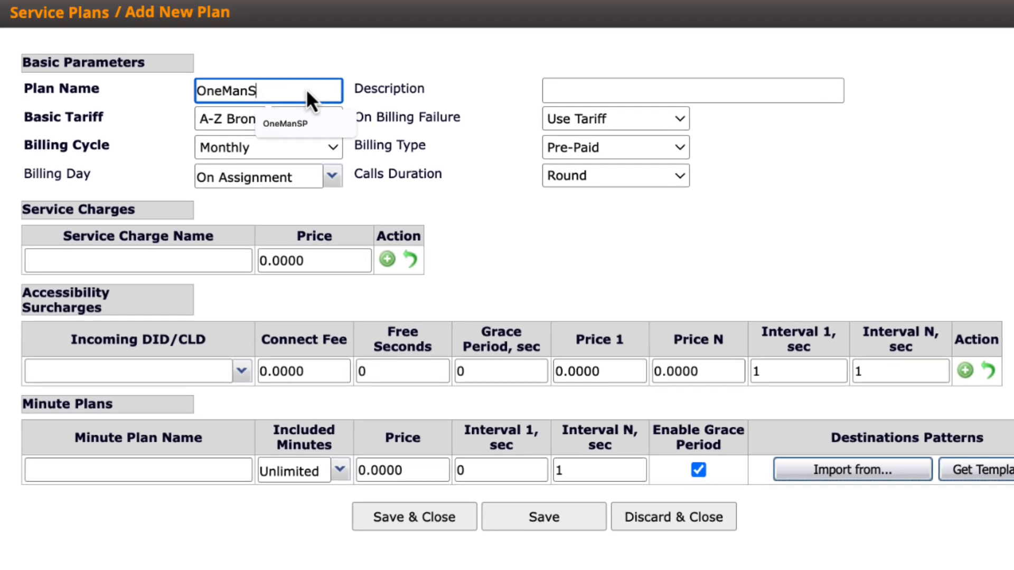
Set the service plan's billing cycle to Weekly and billing day to Monday, and save the plan
{"action": "left_click", "coordinate": [299, 147]}
{"action": "left_click", "coordinate": [258, 129]}
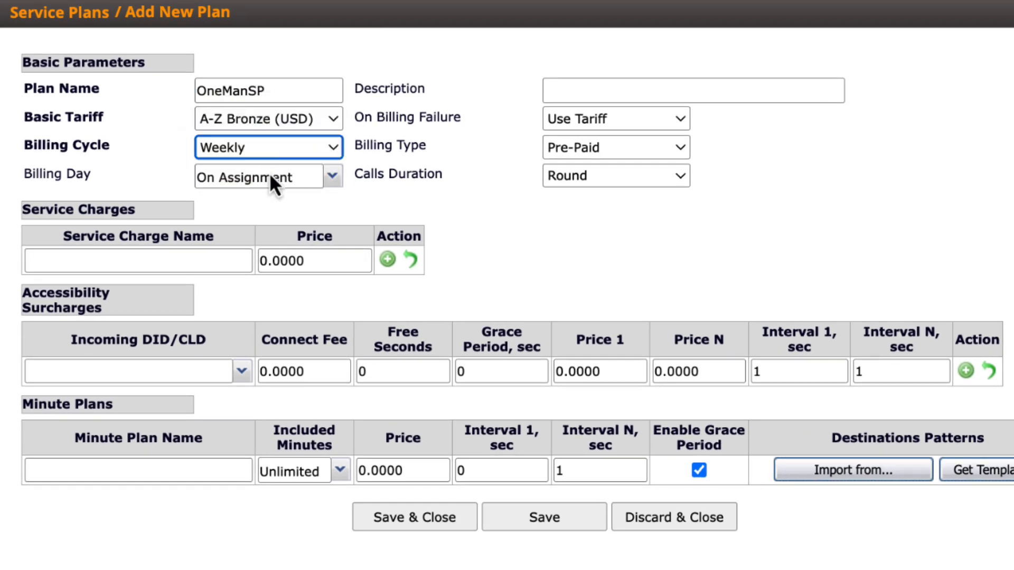
{"action": "left_click", "coordinate": [268, 177]}
{"action": "left_click", "coordinate": [285, 245]}
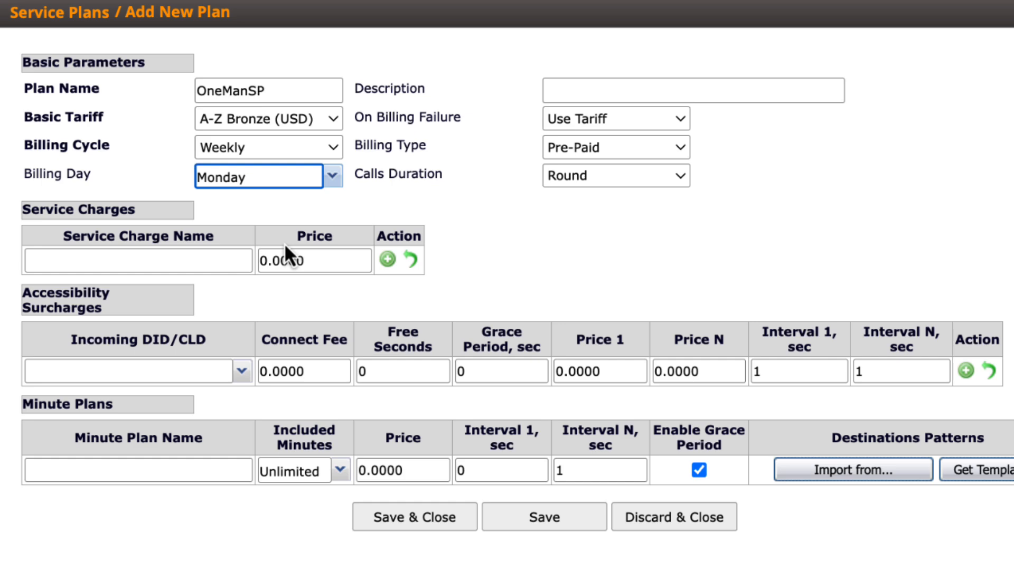
{"action": "left_click", "coordinate": [382, 514]}
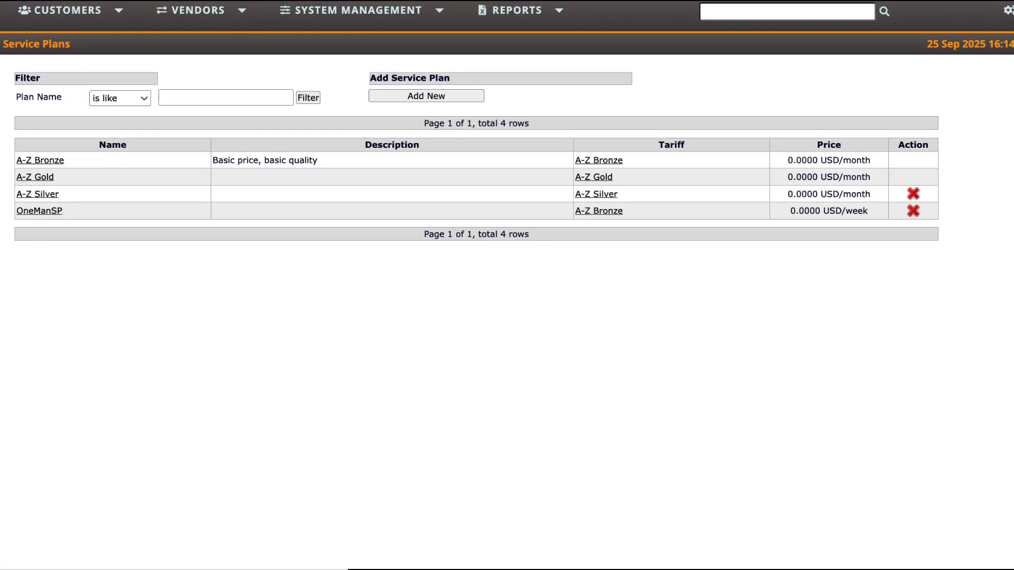
Start a new customer account and name it OneMan
{"action": "left_click", "coordinate": [119, 18]}
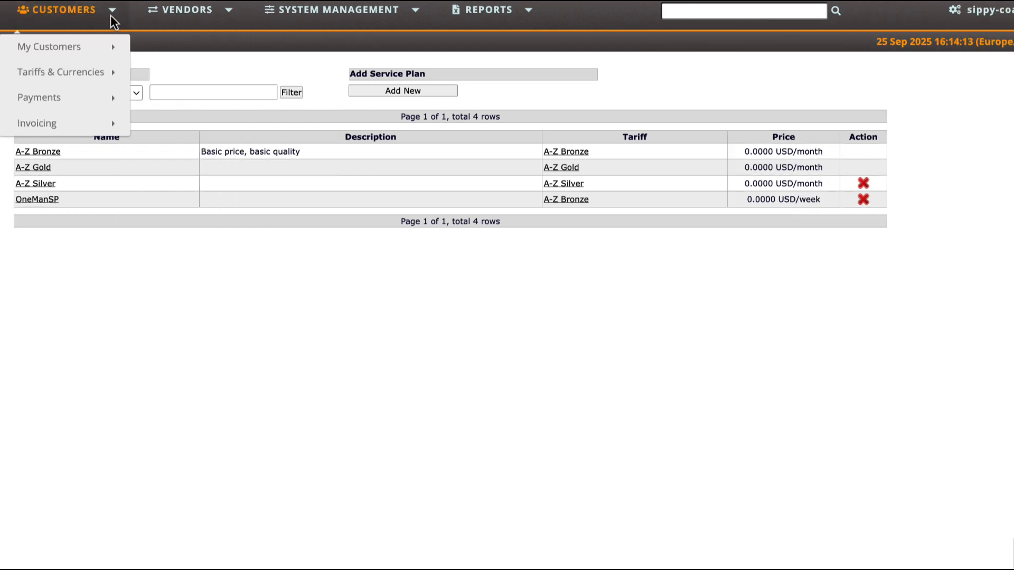
{"action": "mouse_move", "coordinate": [109, 45]}
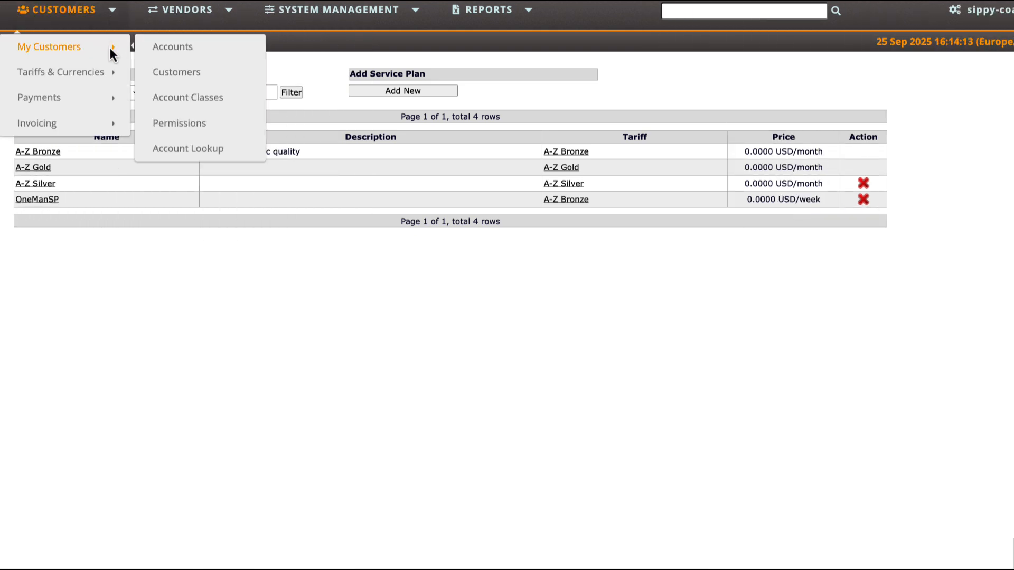
{"action": "left_click", "coordinate": [167, 49]}
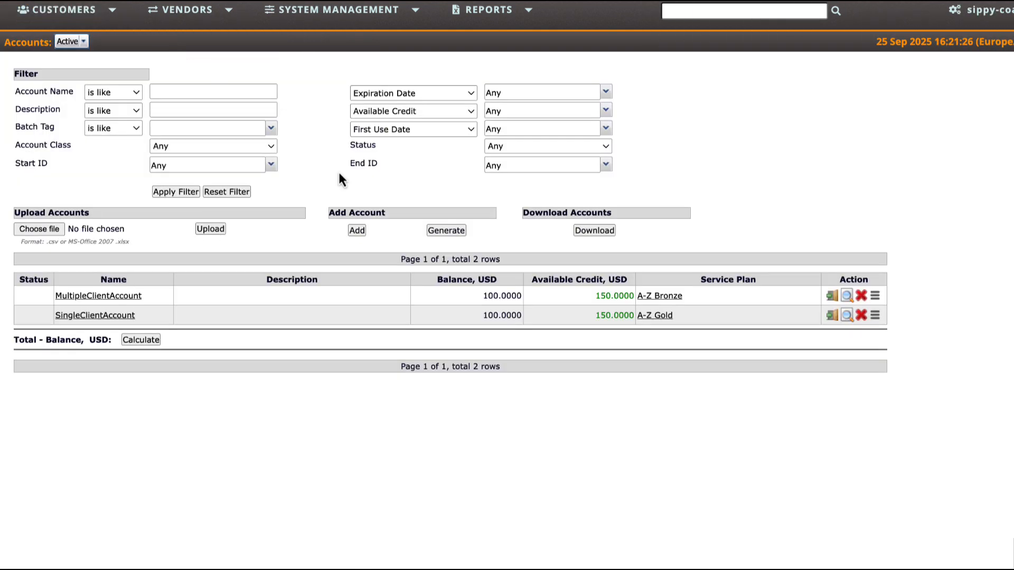
{"action": "left_click", "coordinate": [357, 231]}
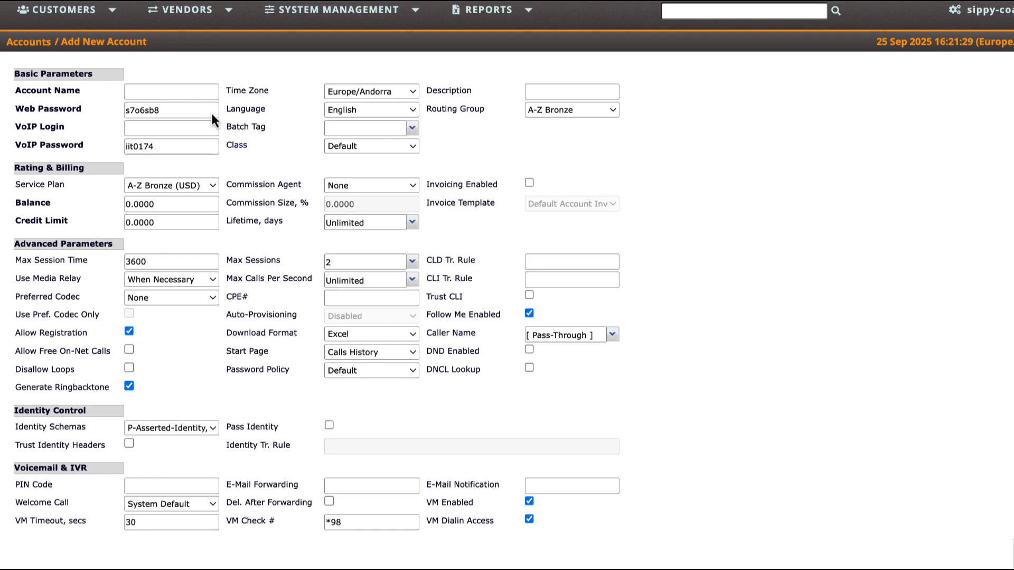
{"action": "left_click", "coordinate": [184, 94]}
{"action": "type", "text": "OneMan"}
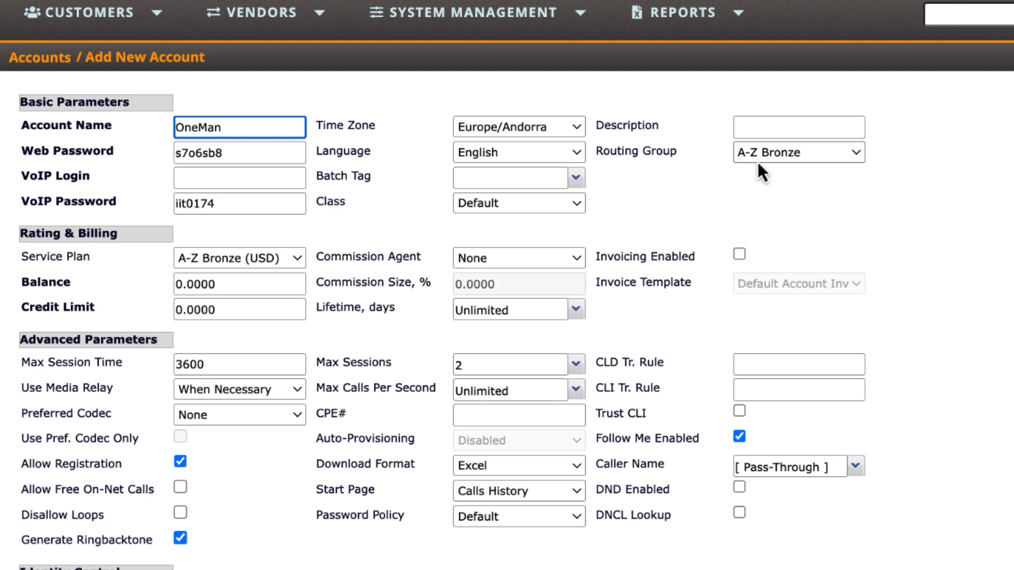
Assign the OneManRG routing group and the OneManSP (USD) service plan to the new account
{"action": "left_click", "coordinate": [767, 158]}
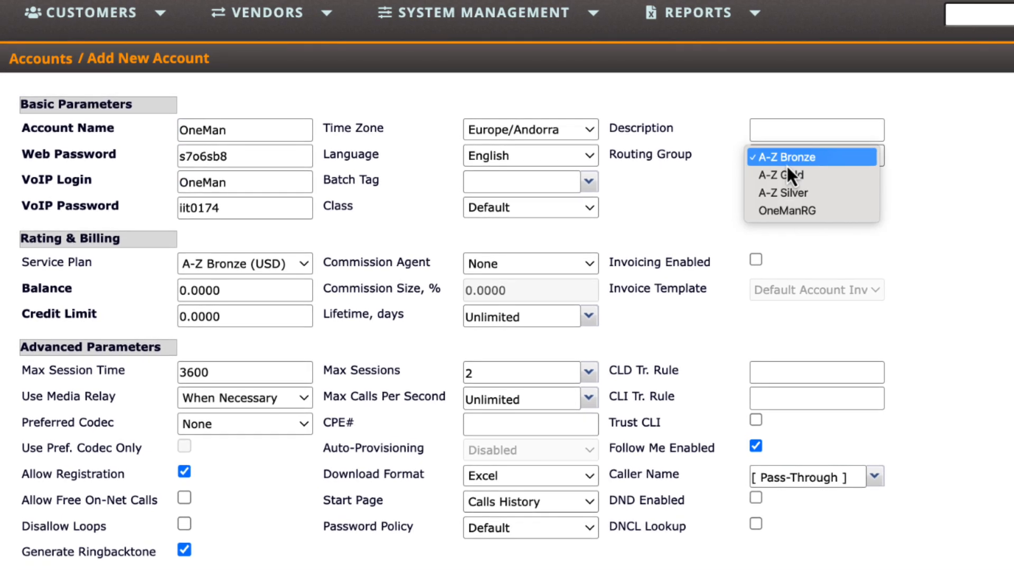
{"action": "left_click", "coordinate": [783, 211]}
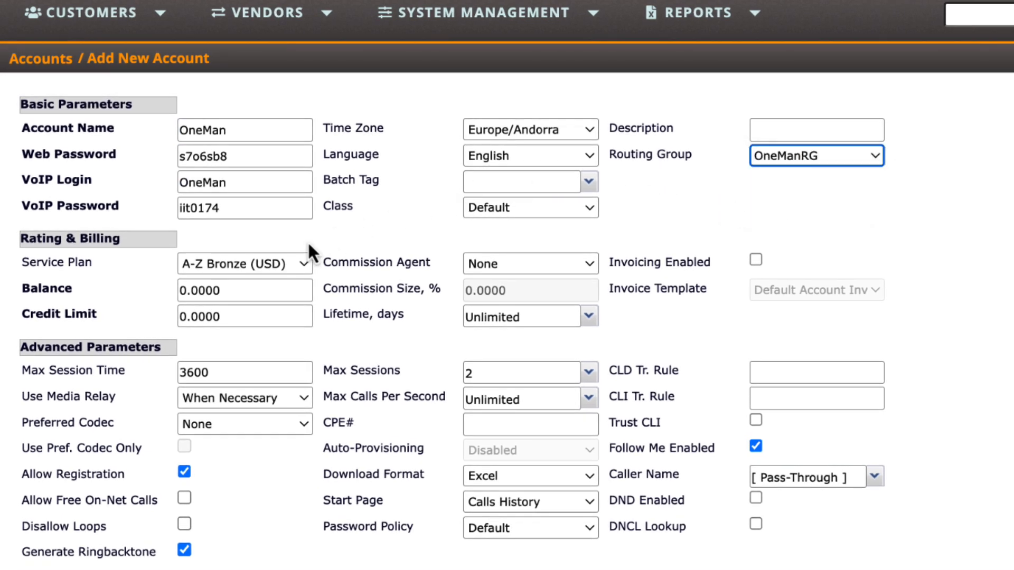
{"action": "left_click", "coordinate": [281, 260]}
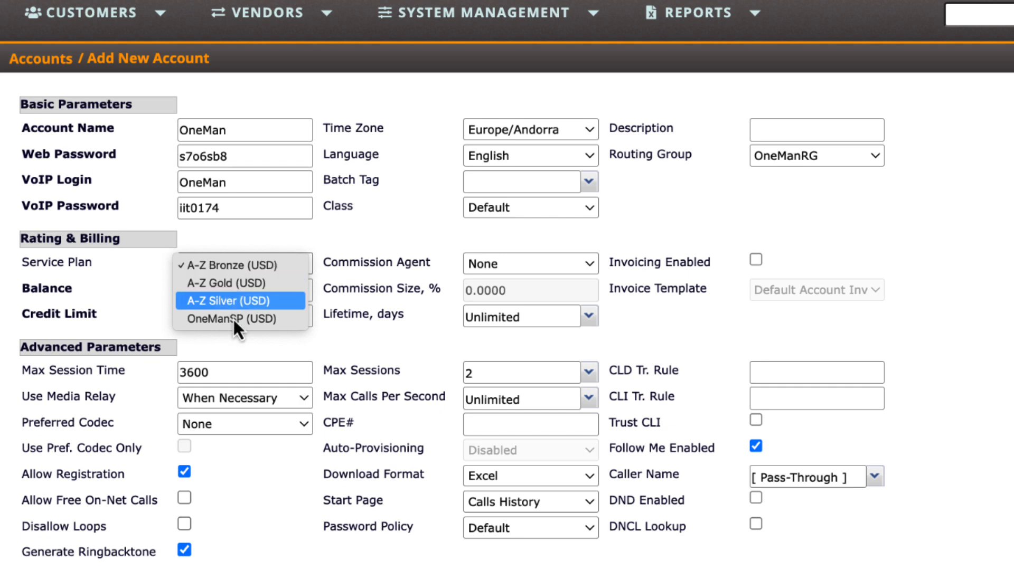
{"action": "left_click", "coordinate": [232, 326]}
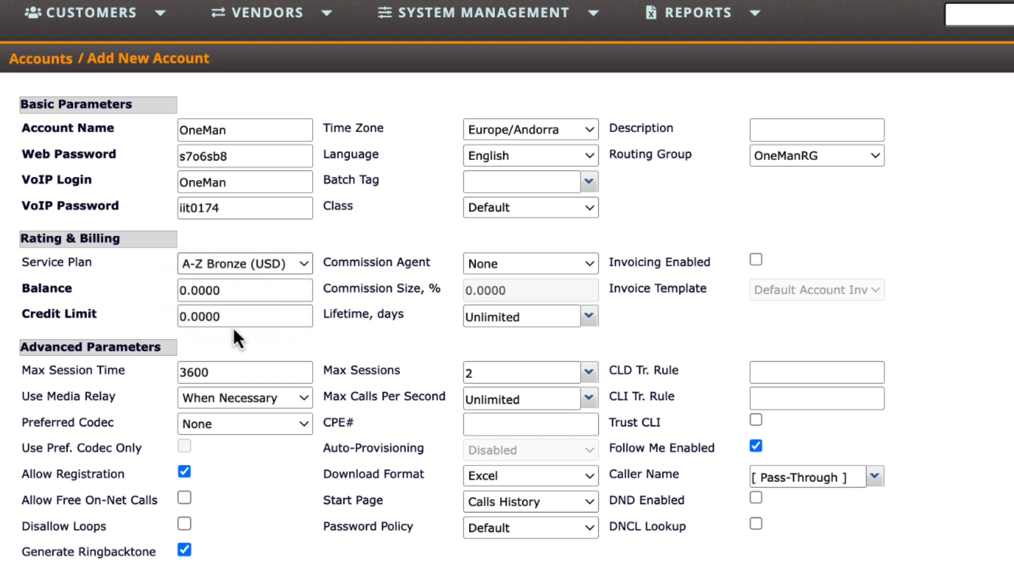
Set the new account's balance to 100 and save the account
{"action": "left_click", "coordinate": [230, 296]}
{"action": "double_click", "coordinate": [230, 296]}
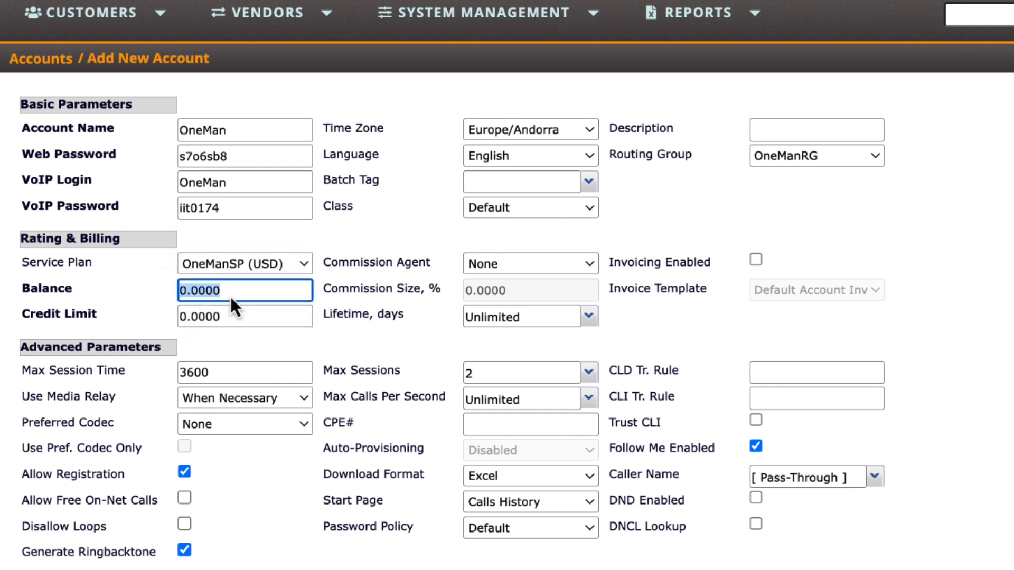
{"action": "type", "text": "100"}
{"action": "scroll", "coordinate": [369, 420], "scroll_direction": "down", "scroll_amount": 10}
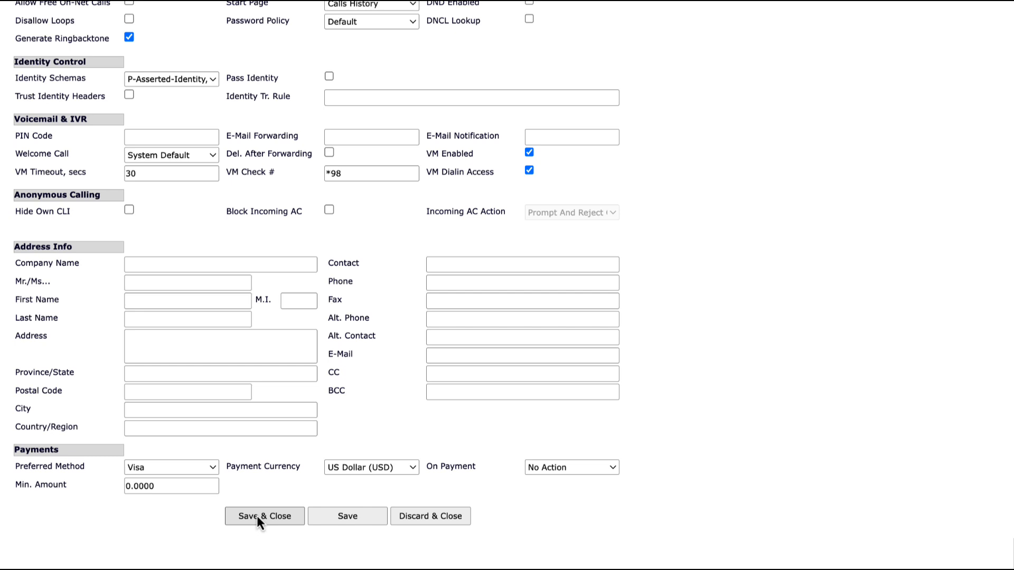
{"action": "left_click", "coordinate": [257, 516]}
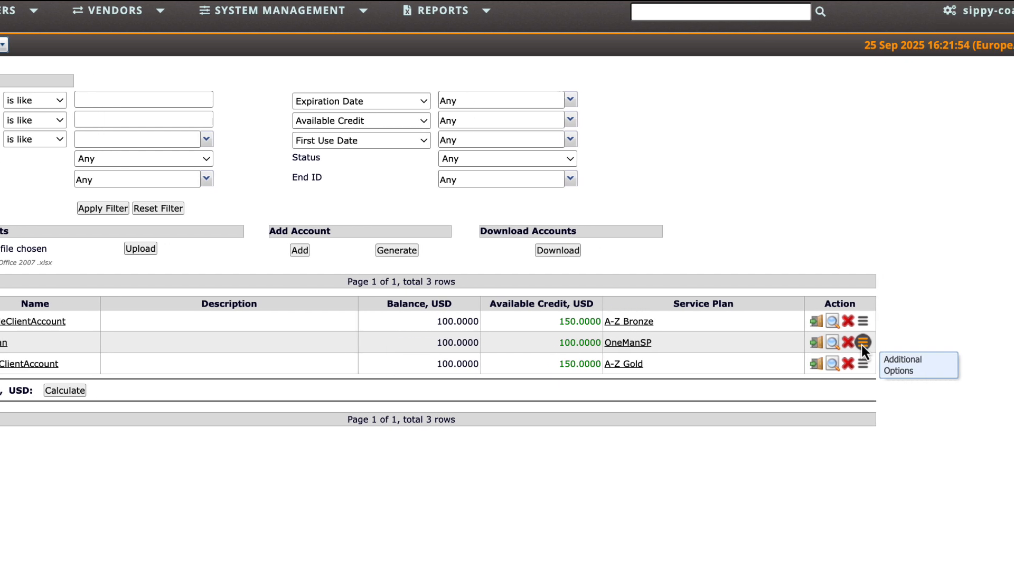
Open the OneMan account's incoming routing and save its On-Net Calls entry with Registered Account as destination
{"action": "left_click", "coordinate": [861, 344]}
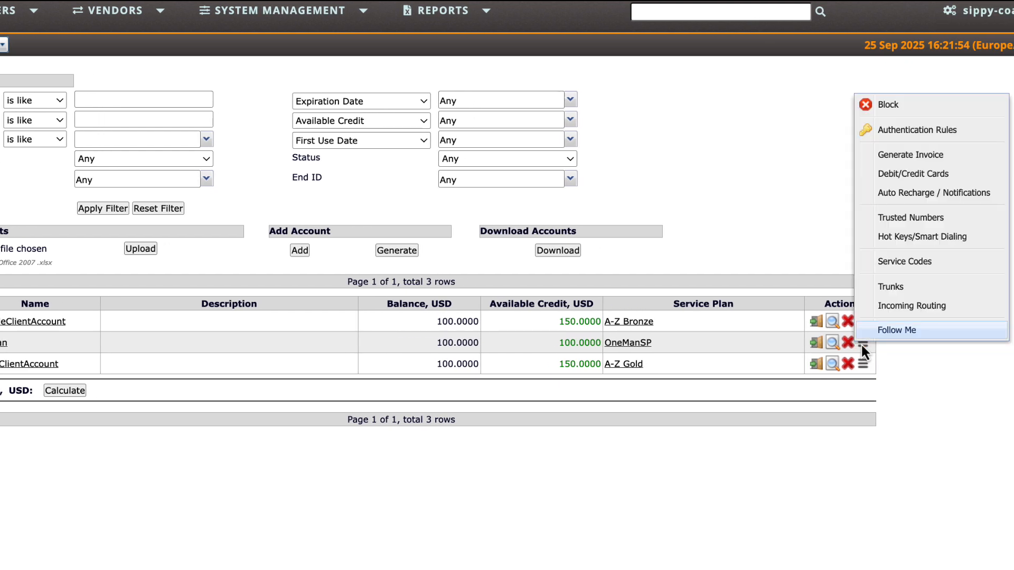
{"action": "left_click", "coordinate": [884, 305]}
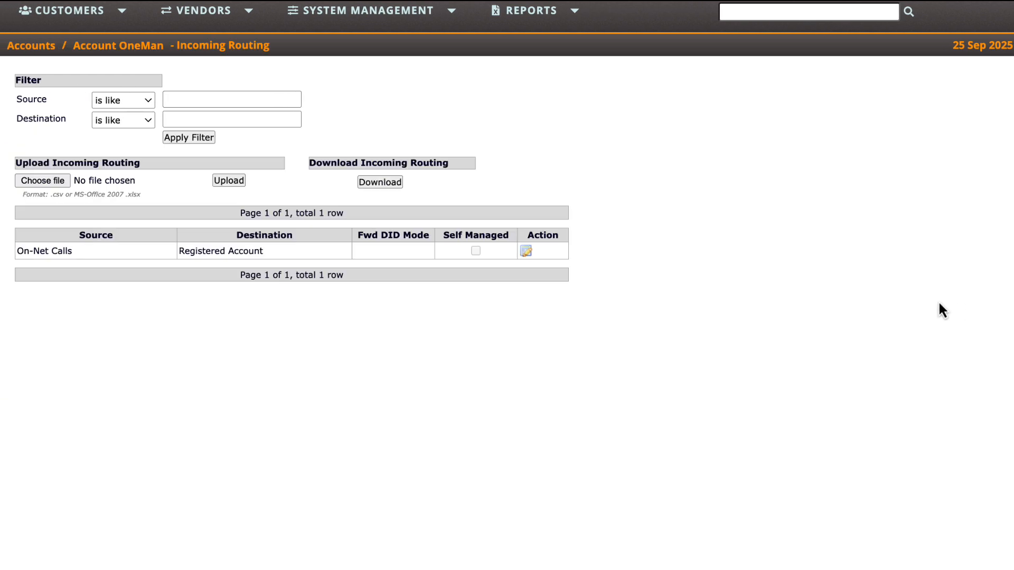
{"action": "left_click", "coordinate": [526, 252]}
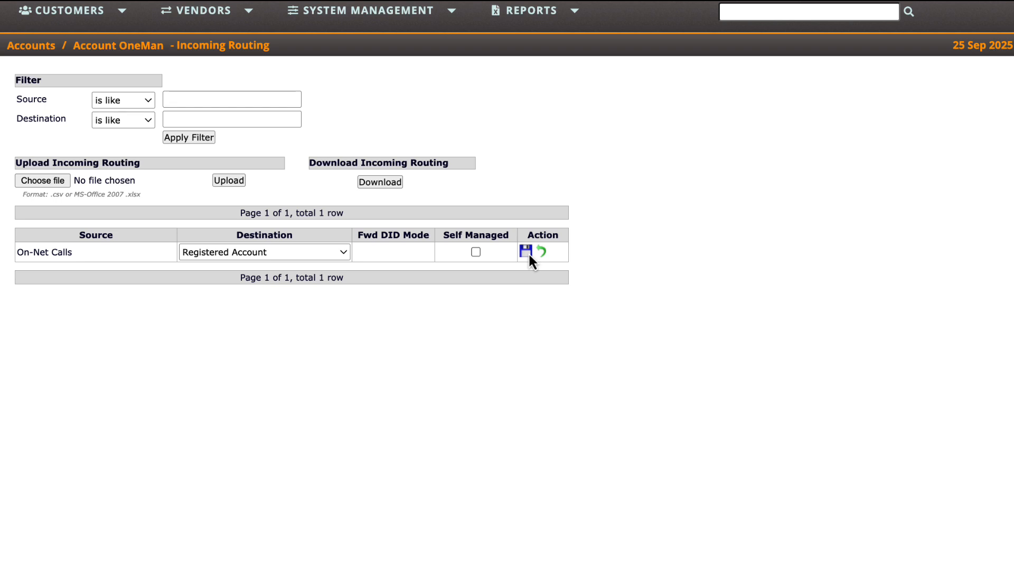
{"action": "left_click", "coordinate": [526, 252]}
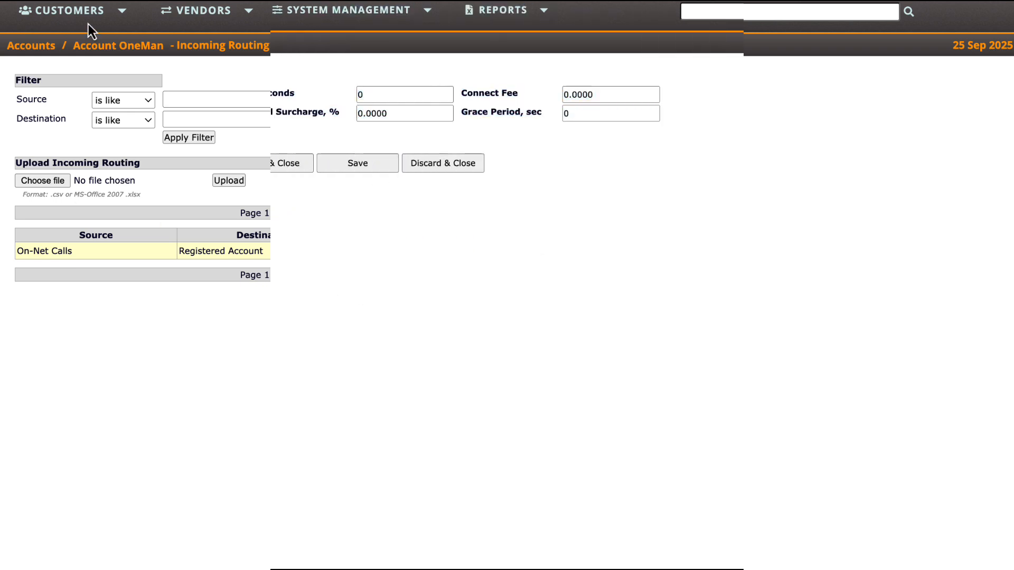
Start a new customer tariff and name it OneManIncTariff
{"action": "left_click", "coordinate": [115, 15]}
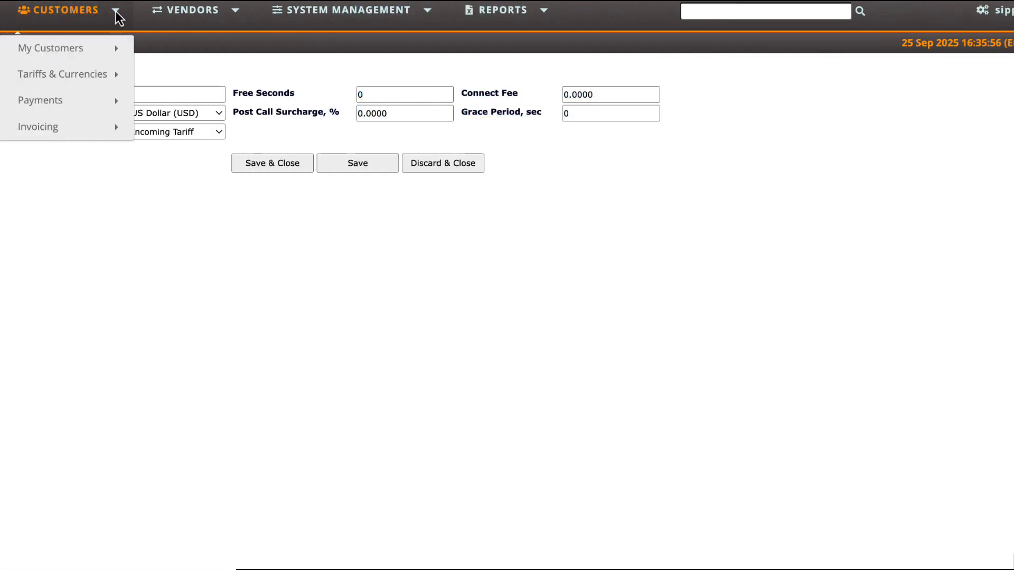
{"action": "mouse_move", "coordinate": [106, 74]}
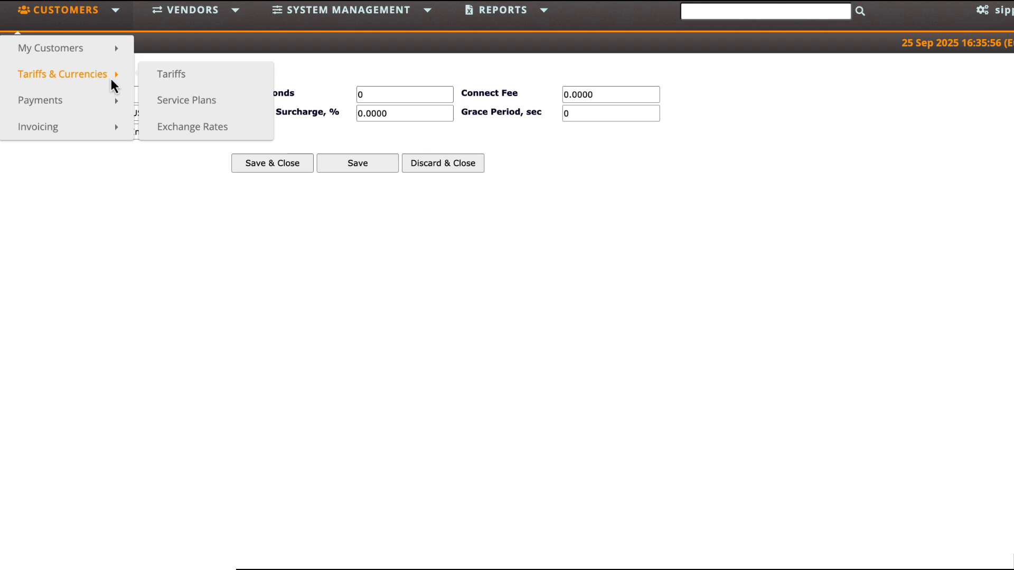
{"action": "left_click", "coordinate": [173, 78]}
{"action": "left_click", "coordinate": [399, 98]}
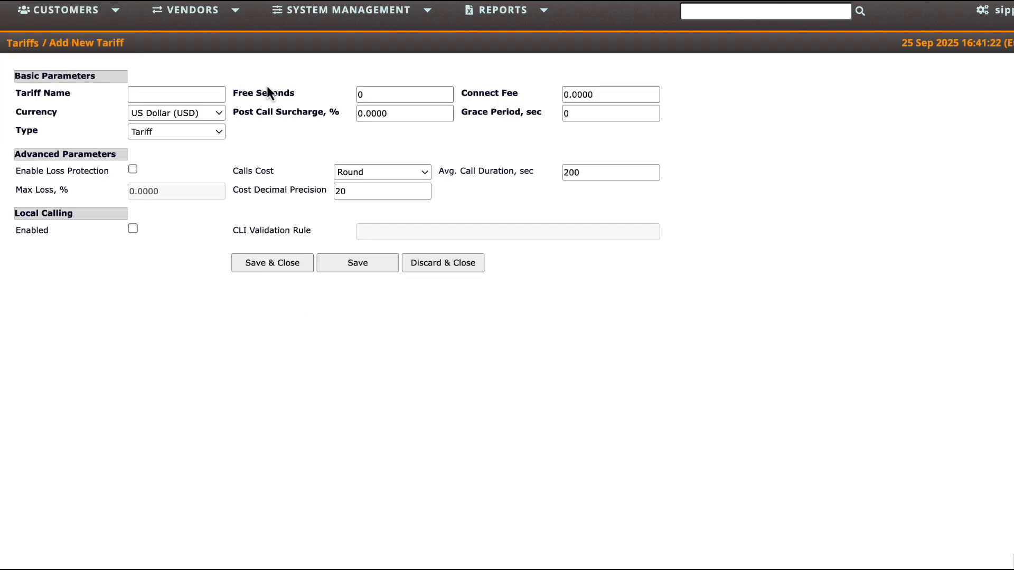
{"action": "left_click", "coordinate": [203, 93]}
{"action": "type", "text": "O"}
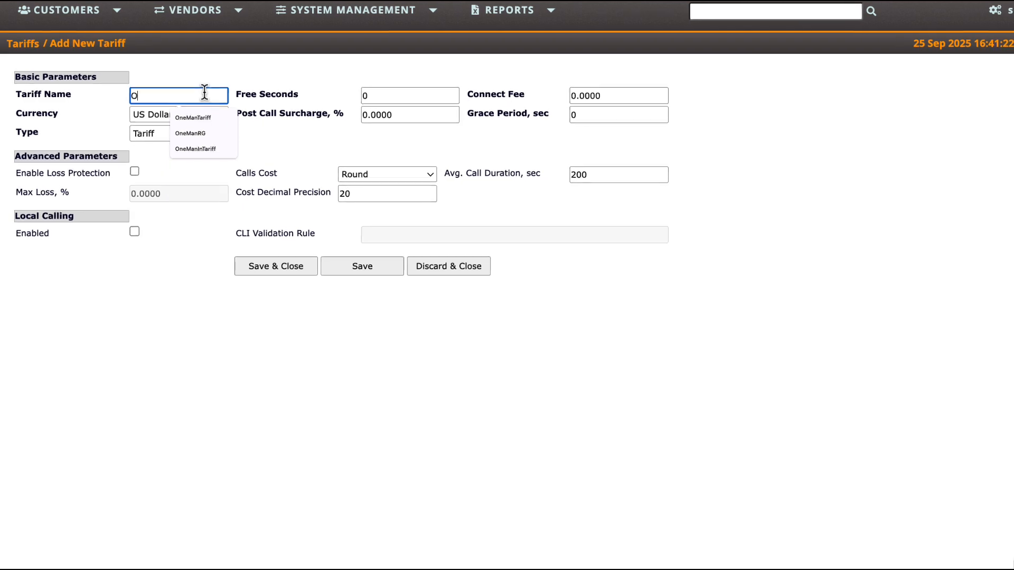
{"action": "type", "text": "neManI"}
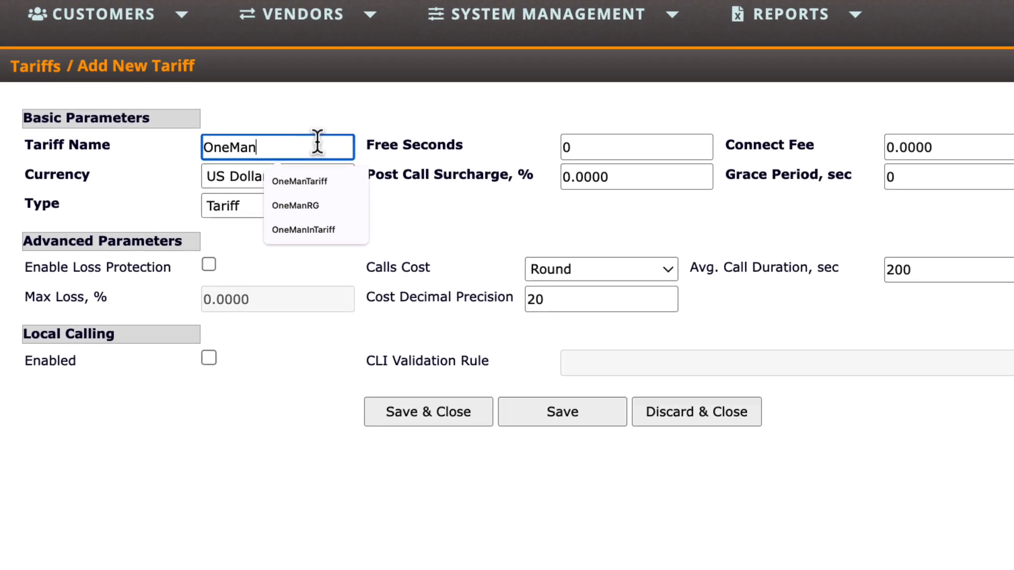
{"action": "type", "text": "ncTar"}
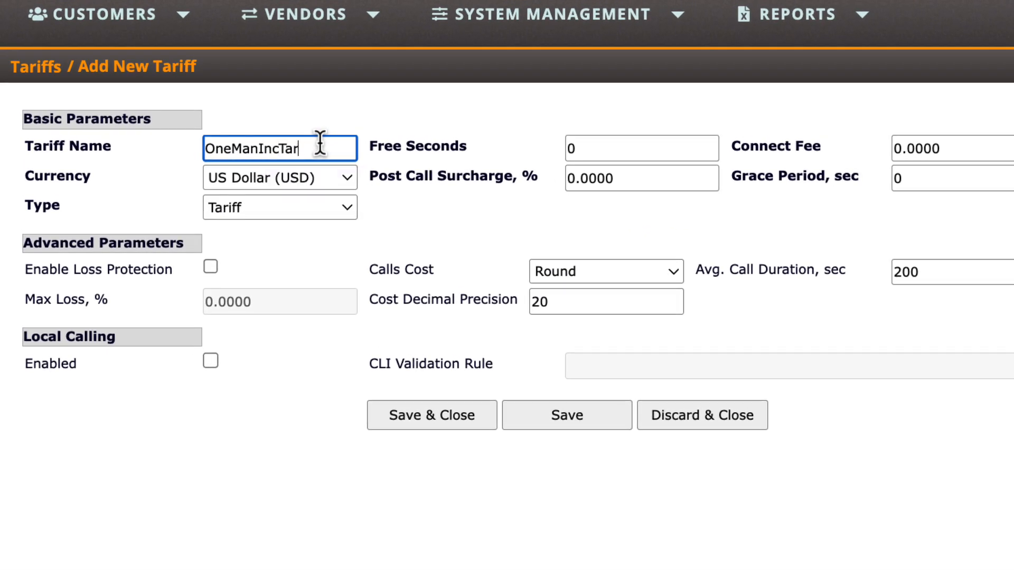
{"action": "type", "text": "iff"}
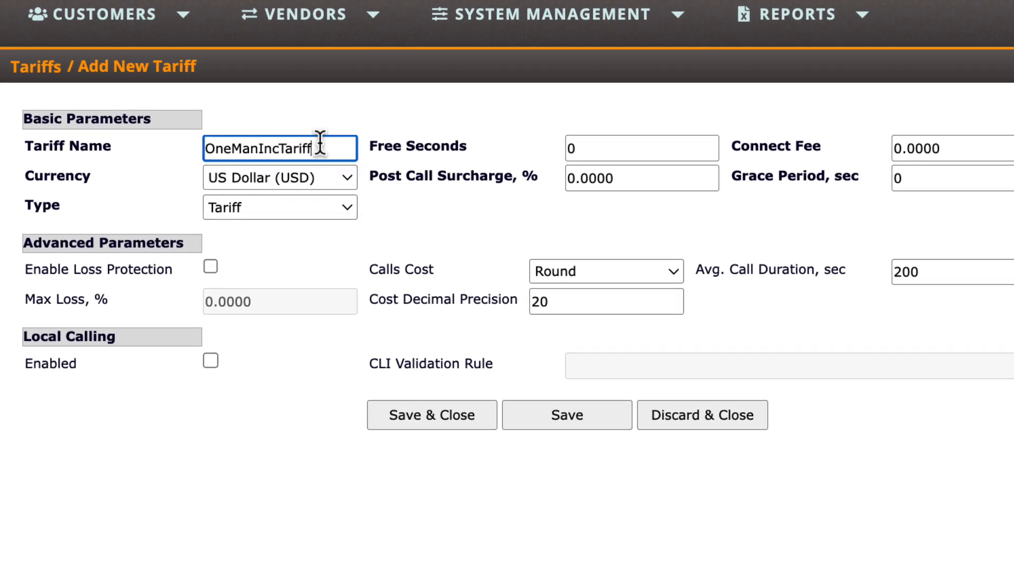
Set the new tariff's type to Incoming Tariff and save the tariff
{"action": "left_click", "coordinate": [296, 218]}
{"action": "left_click", "coordinate": [296, 217]}
{"action": "left_click", "coordinate": [296, 217]}
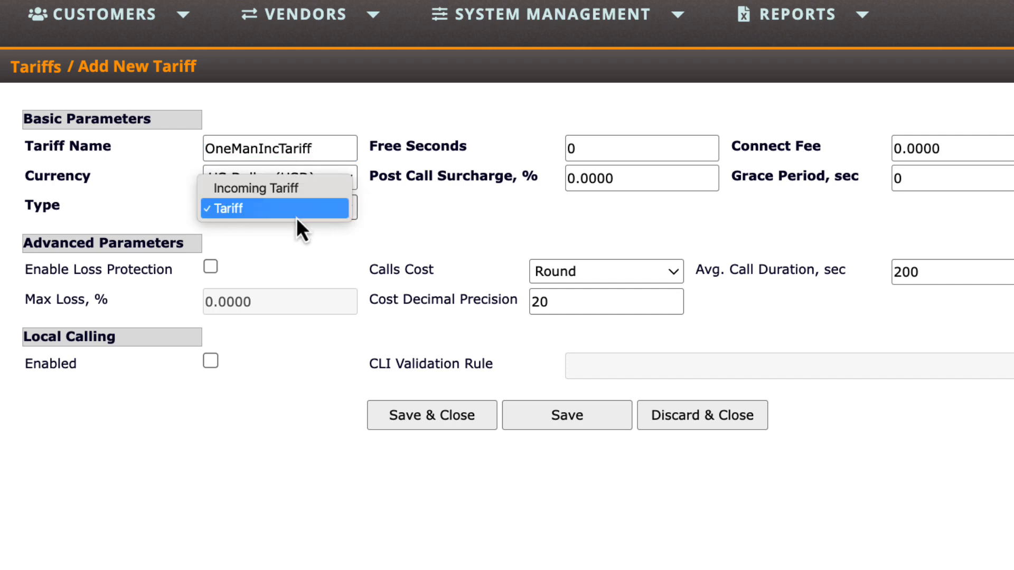
{"action": "left_click", "coordinate": [256, 189]}
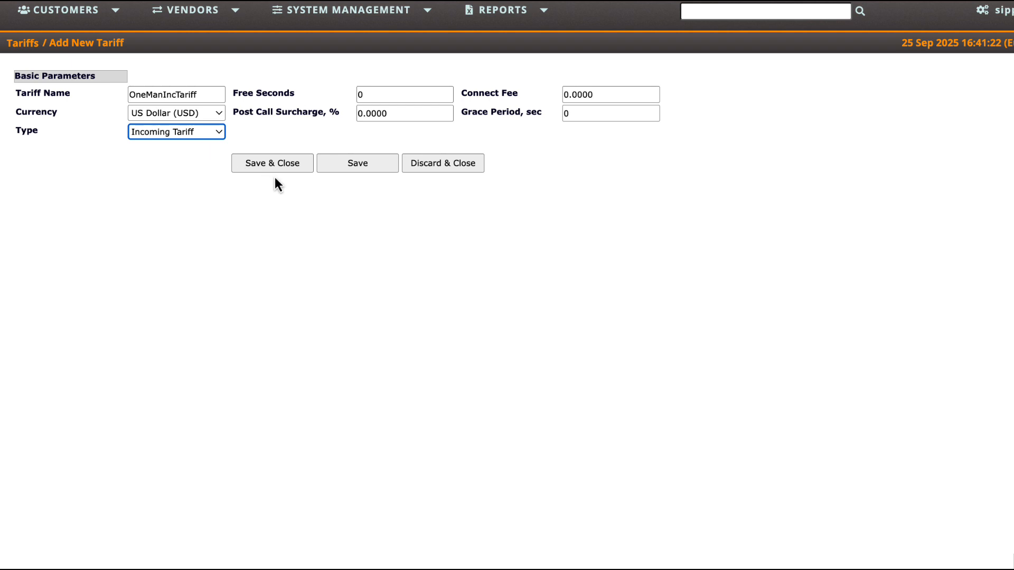
{"action": "left_click", "coordinate": [284, 167]}
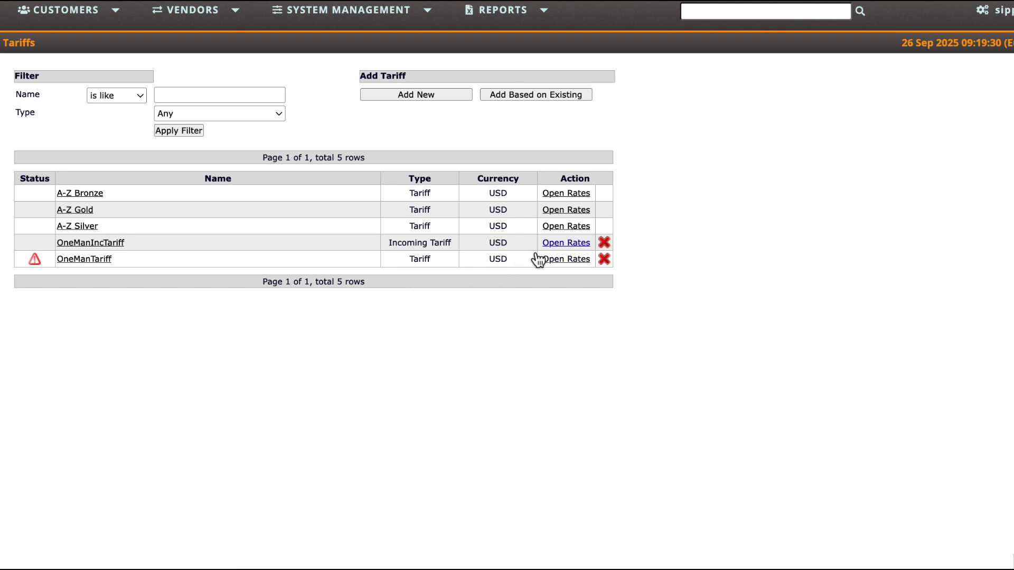
Add and save a rate for prefix 1212 in OneManIncTariff with Price 1 set to 0.01 USD/min
{"action": "left_click", "coordinate": [562, 244]}
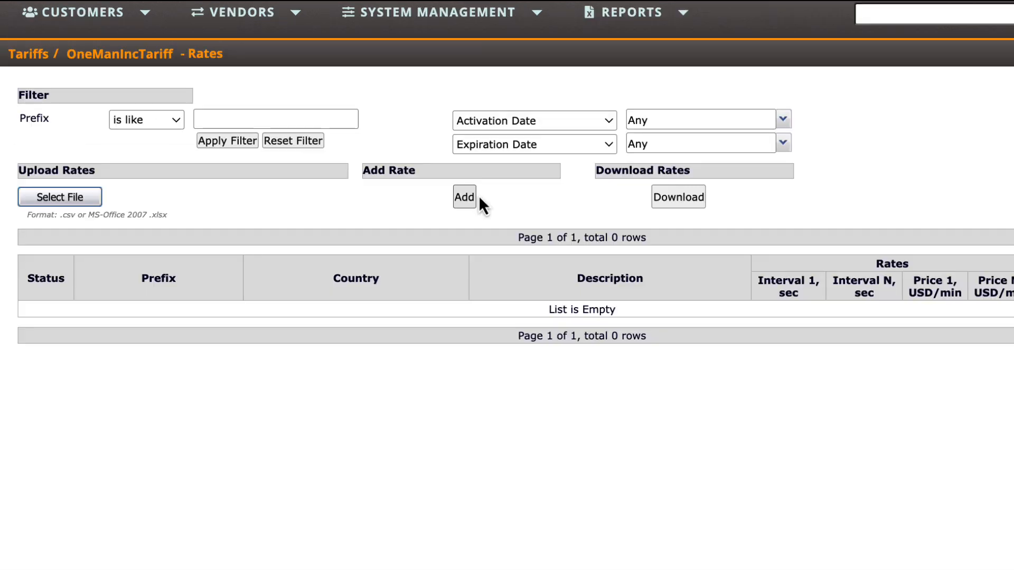
{"action": "left_click", "coordinate": [464, 197]}
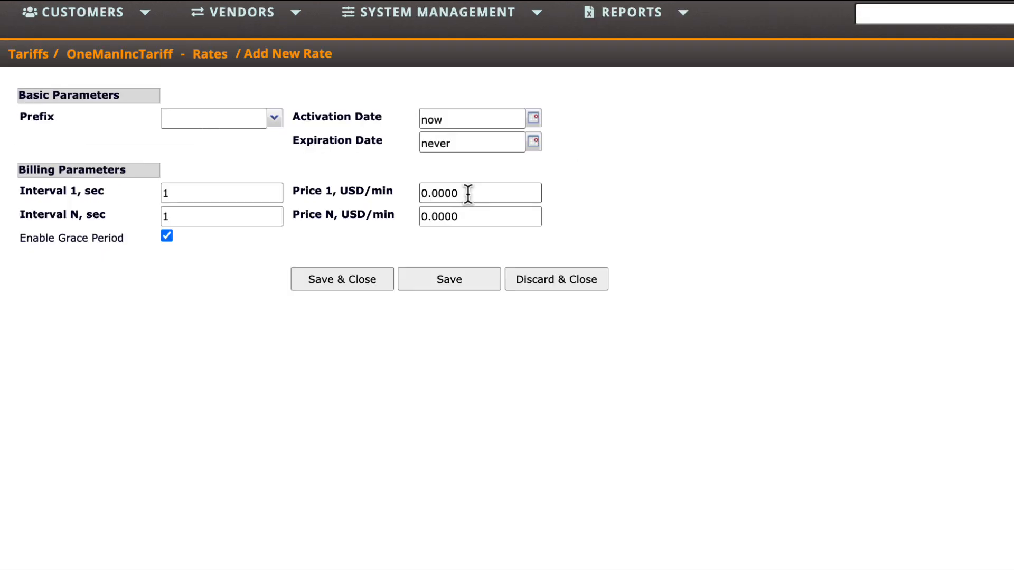
{"action": "left_click", "coordinate": [220, 117]}
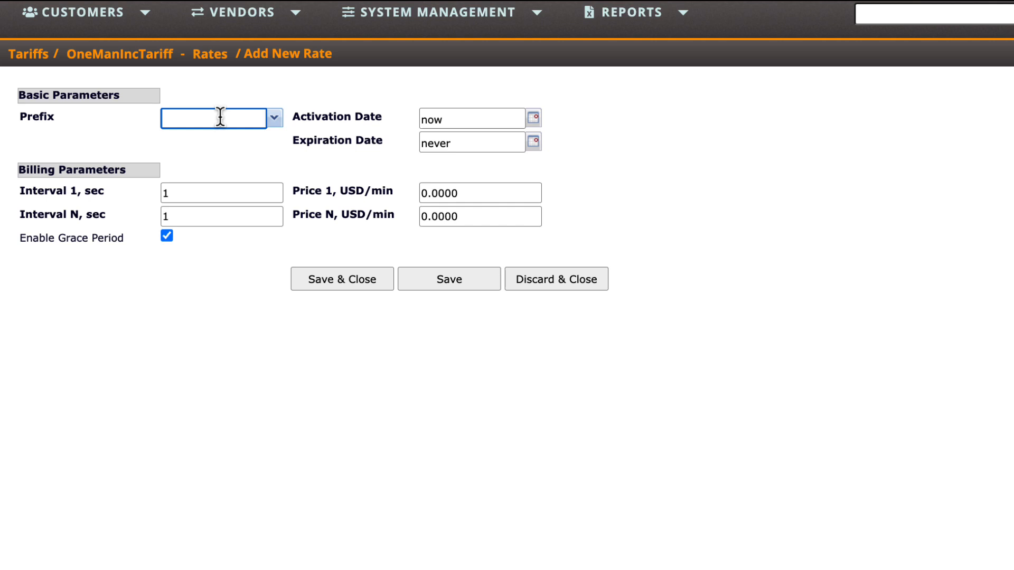
{"action": "type", "text": "1212"}
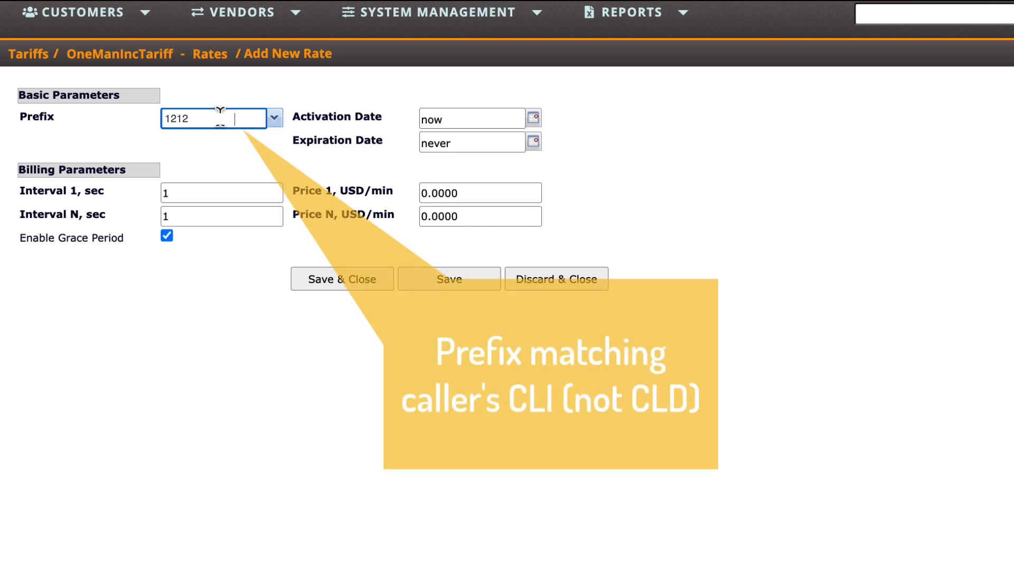
{"action": "left_click", "coordinate": [451, 193]}
{"action": "type", "text": "0.01"}
{"action": "left_click", "coordinate": [351, 277]}
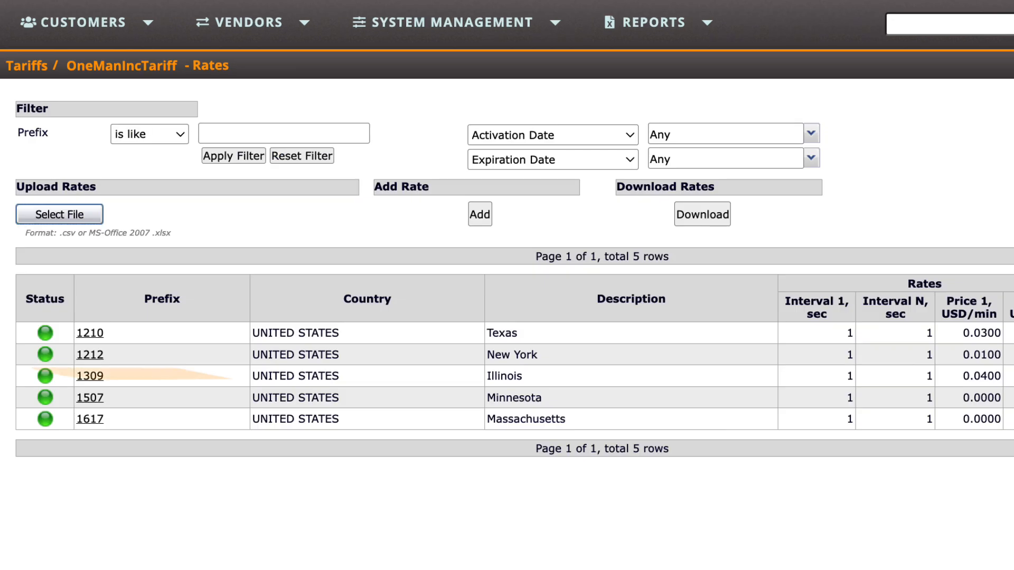
Start a new DID charging group and name it OneManSelling
{"action": "mouse_move", "coordinate": [306, 24]}
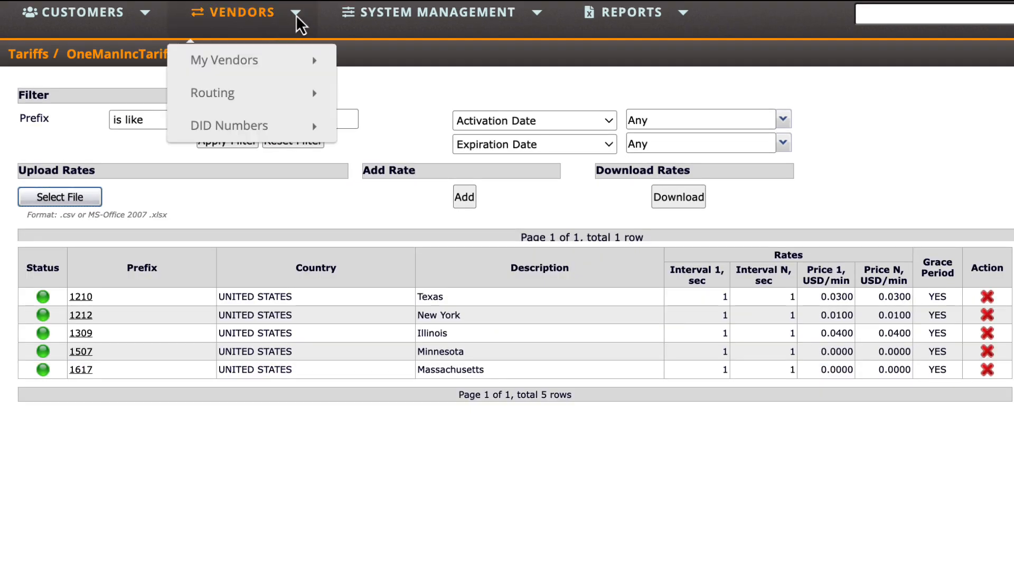
{"action": "mouse_move", "coordinate": [304, 121]}
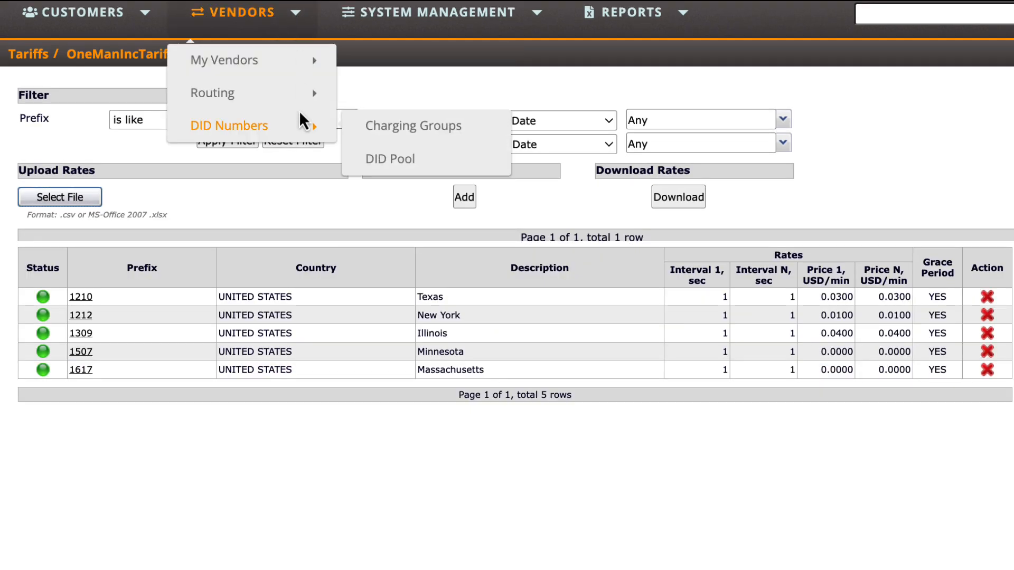
{"action": "left_click", "coordinate": [411, 126]}
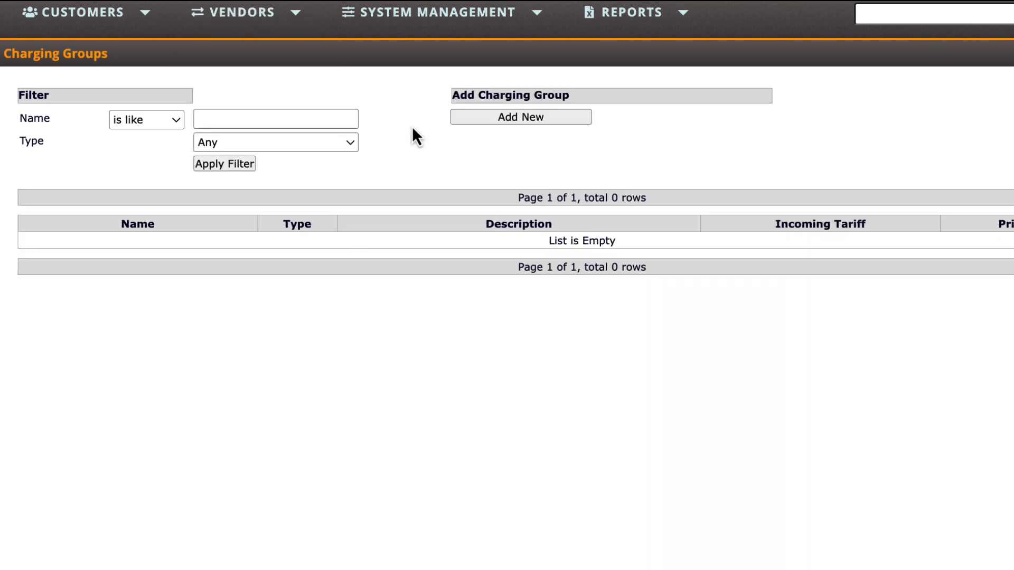
{"action": "left_click", "coordinate": [485, 122]}
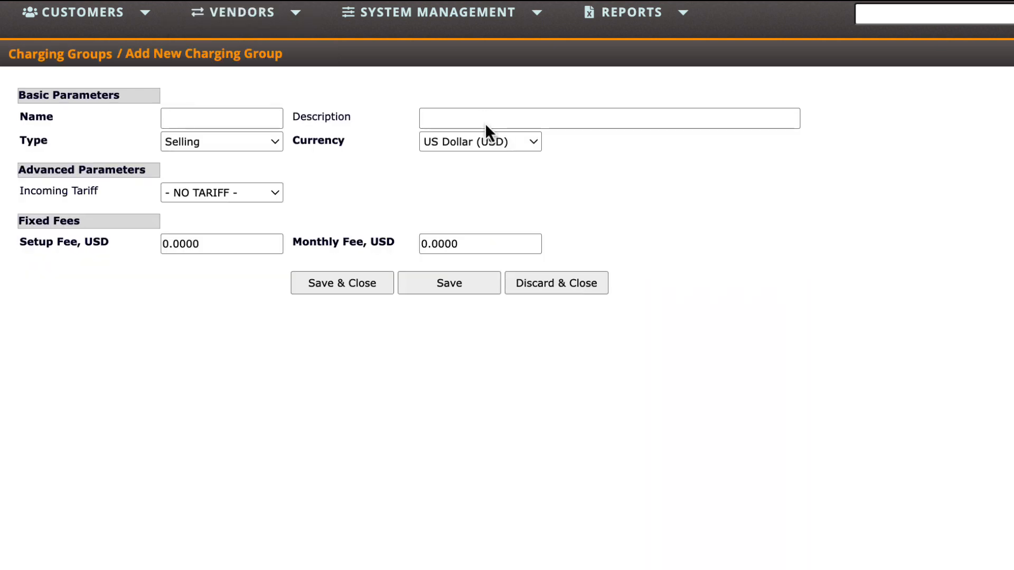
{"action": "left_click", "coordinate": [233, 115]}
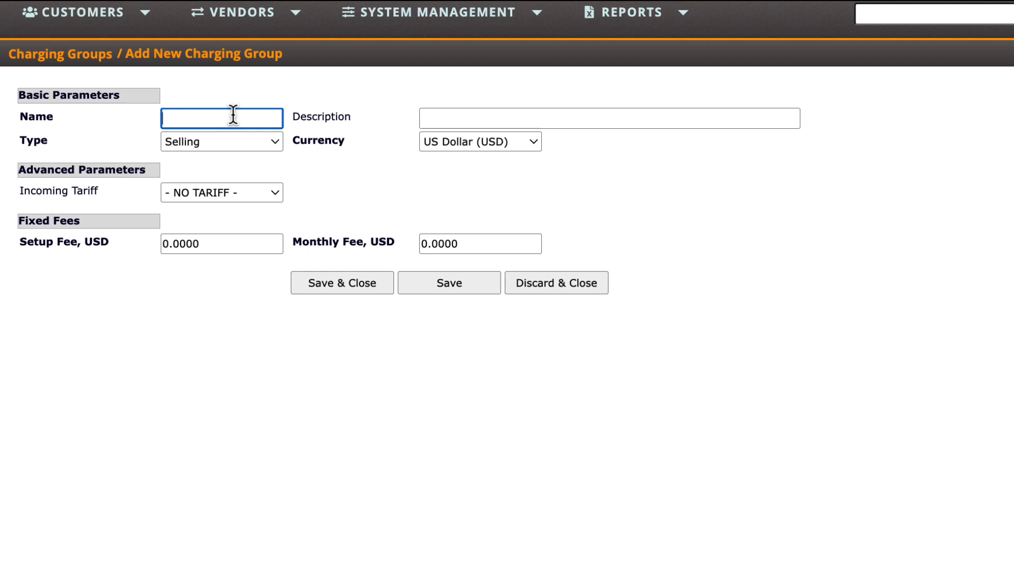
{"action": "type", "text": "OneManSelling"}
Choose Selling as the charging group's type, assign OneManIncTariff (USD) as its incoming tariff and save the group
{"action": "left_click", "coordinate": [241, 150]}
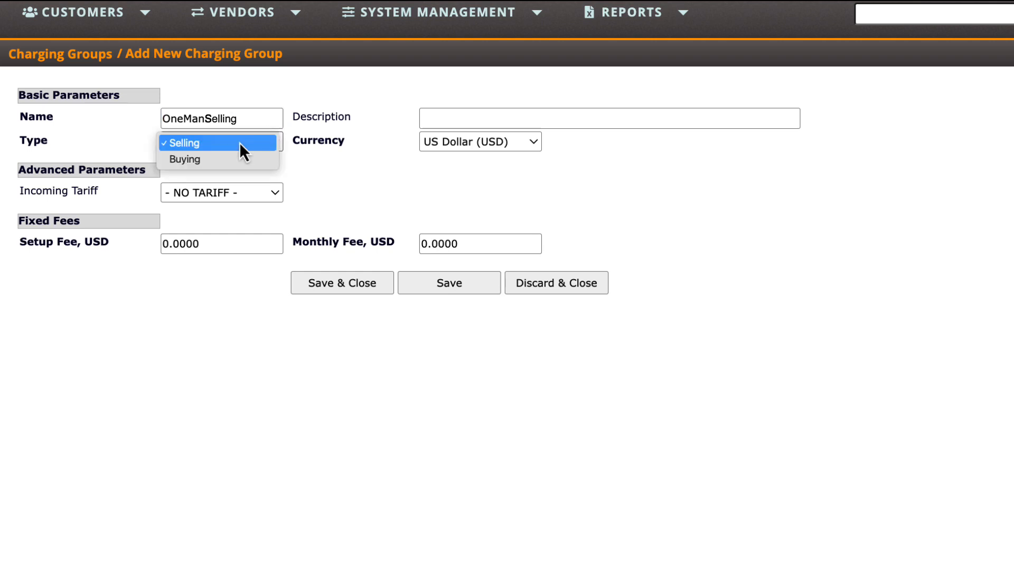
{"action": "left_click", "coordinate": [241, 143]}
{"action": "left_click", "coordinate": [248, 193]}
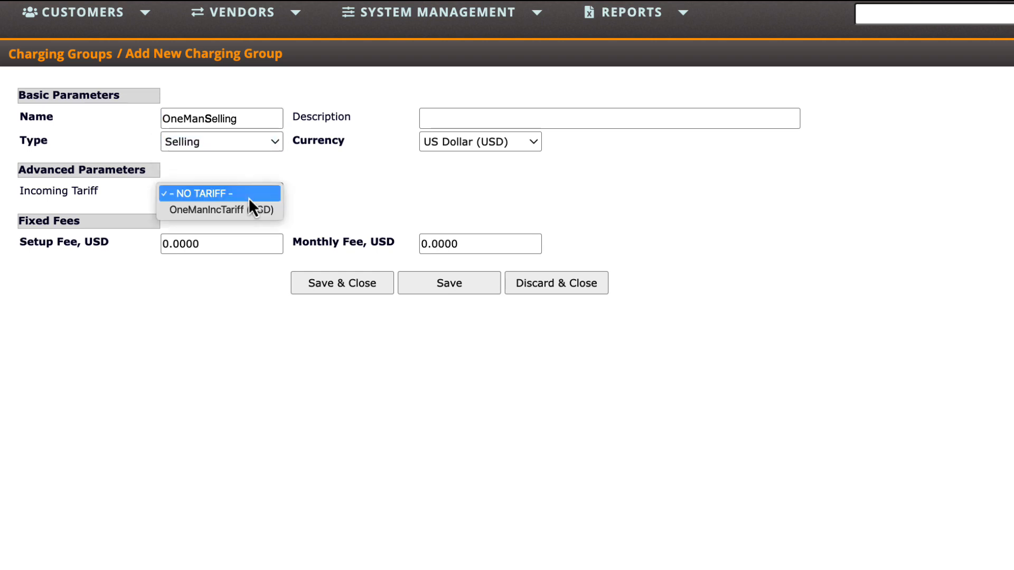
{"action": "left_click", "coordinate": [242, 210]}
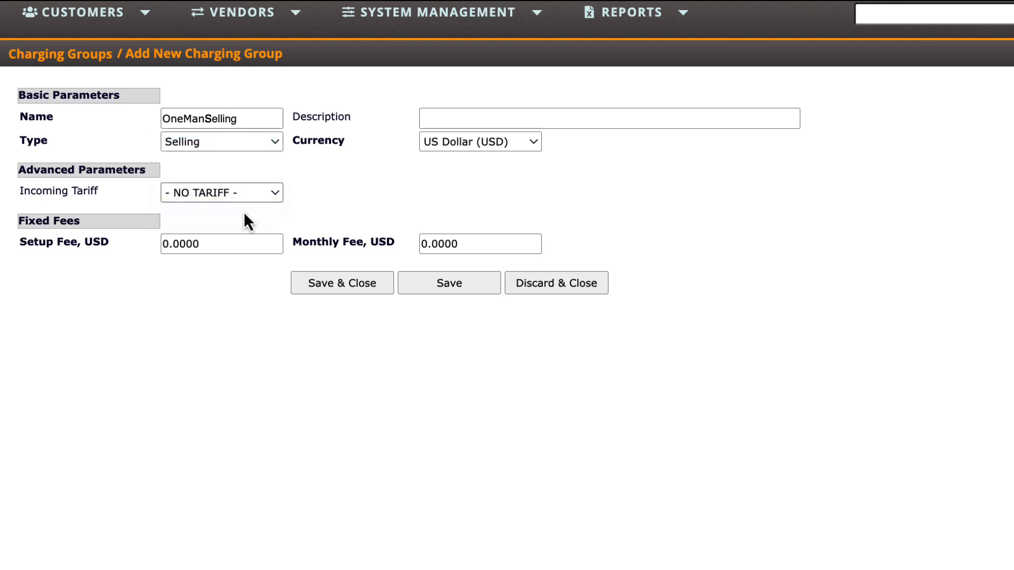
{"action": "left_click", "coordinate": [335, 286]}
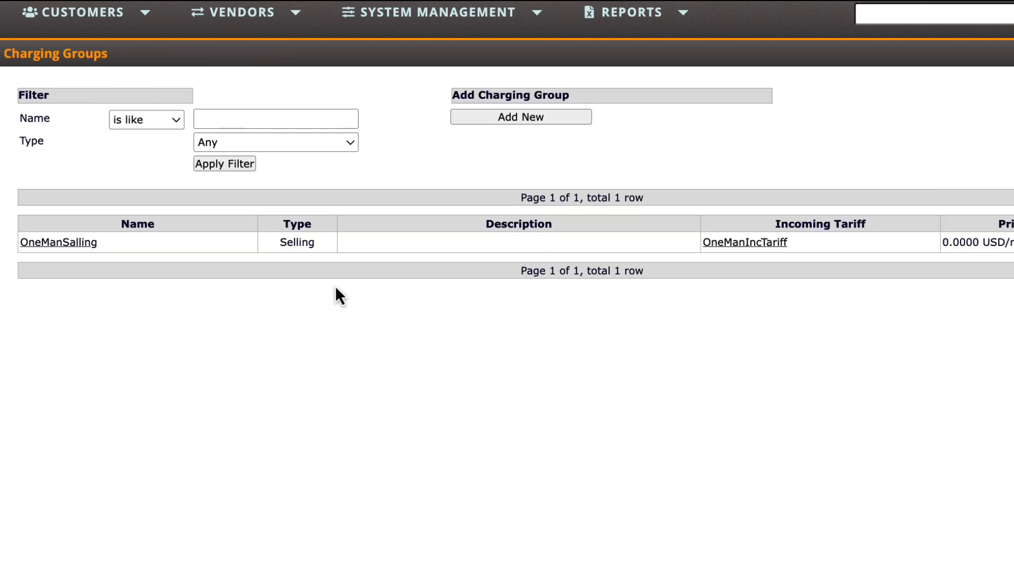
Create a new vendor named did_vendor_usa and save it
{"action": "mouse_move", "coordinate": [296, 24]}
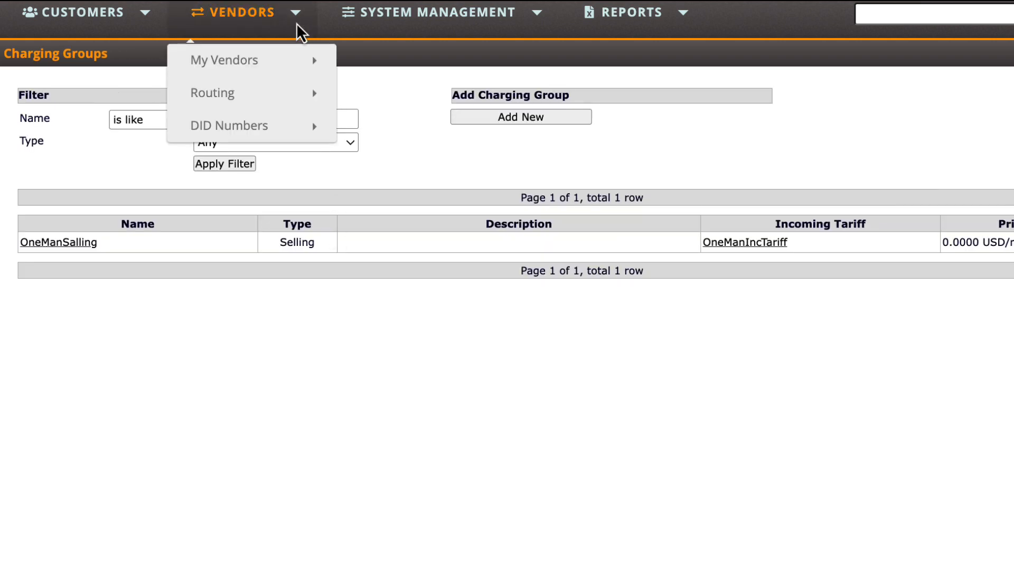
{"action": "mouse_move", "coordinate": [316, 55]}
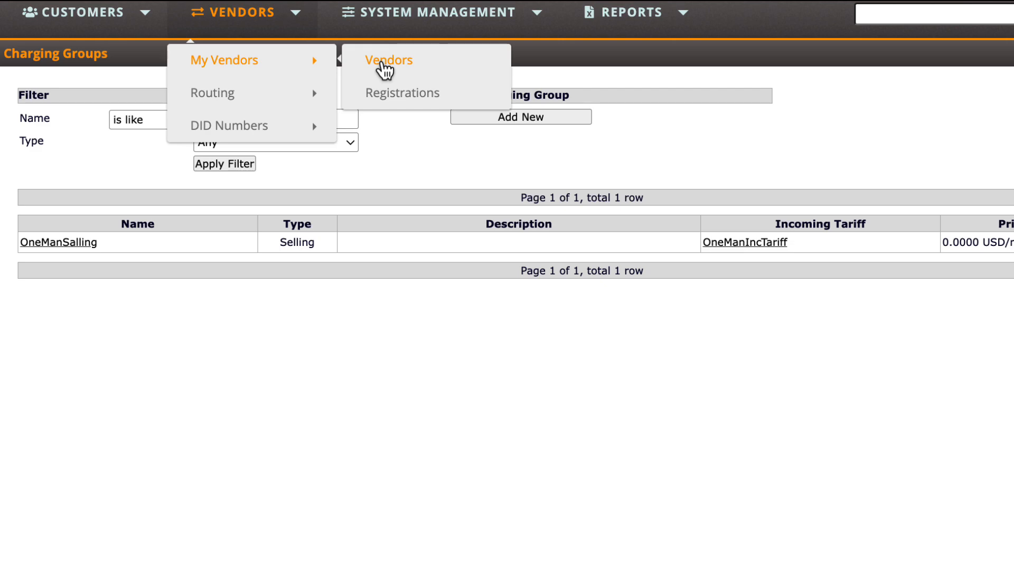
{"action": "left_click", "coordinate": [385, 64]}
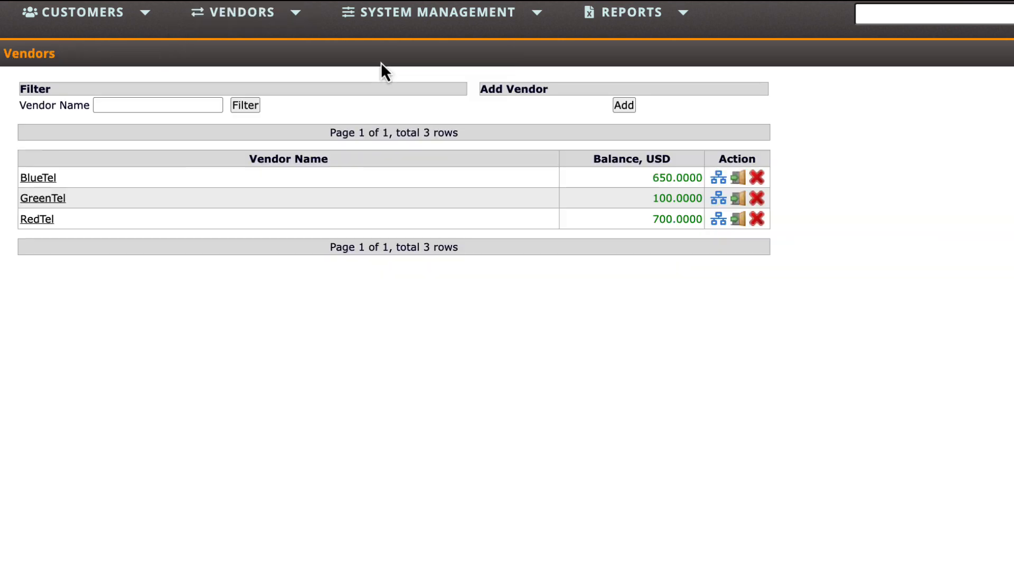
{"action": "left_click", "coordinate": [625, 106]}
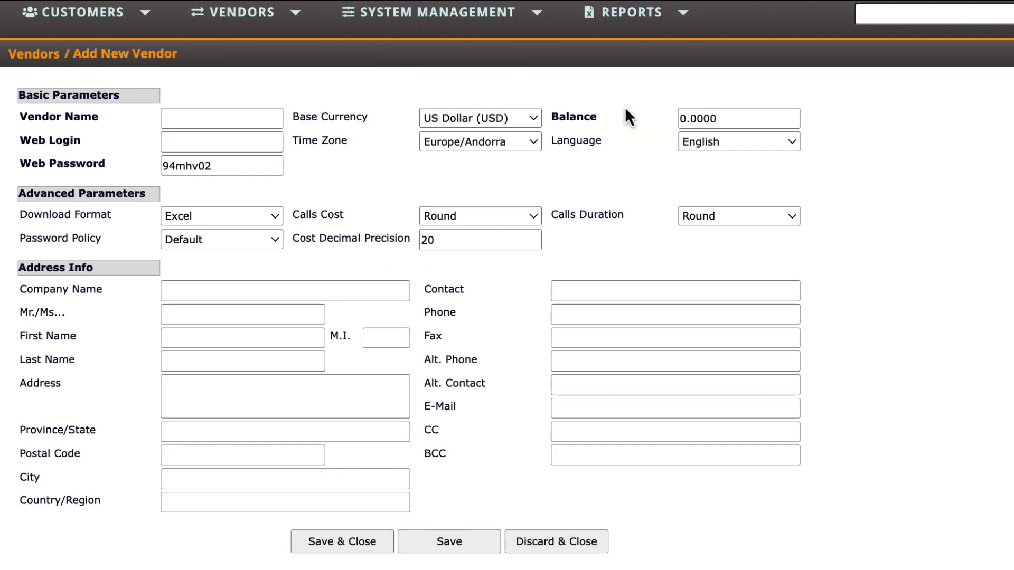
{"action": "left_click", "coordinate": [279, 150]}
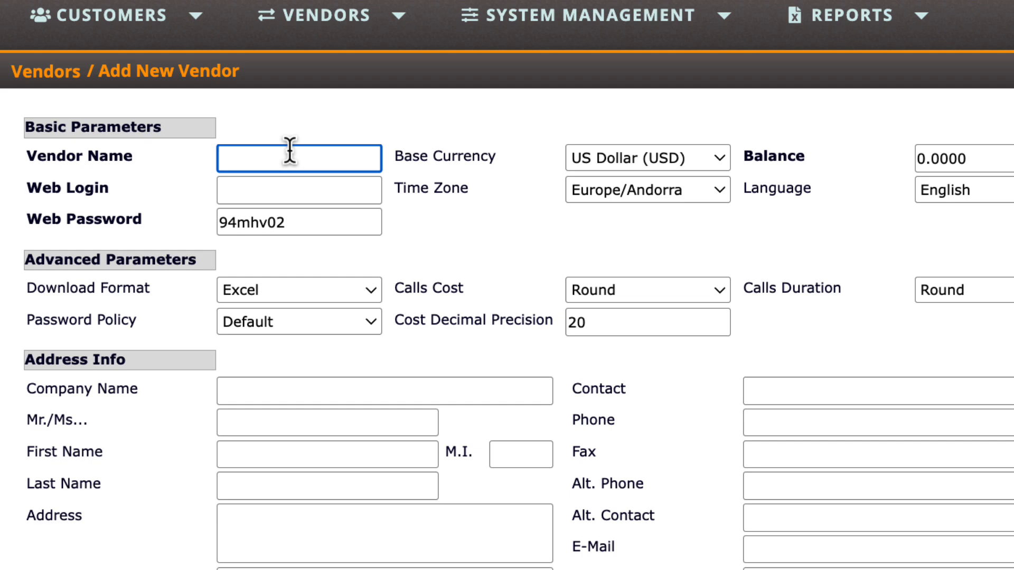
{"action": "type", "text": "did_vendor_usa"}
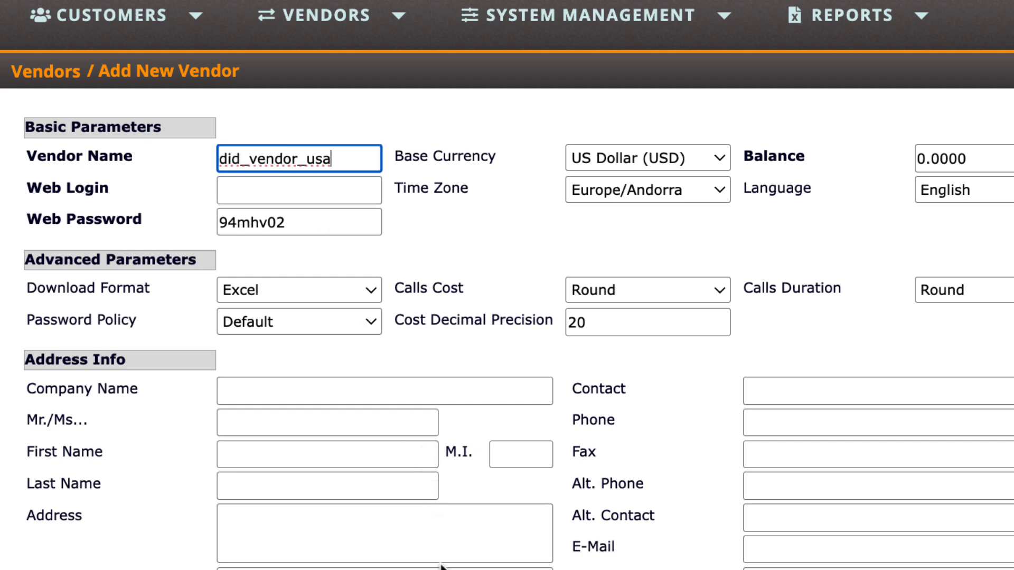
{"action": "left_click", "coordinate": [460, 569]}
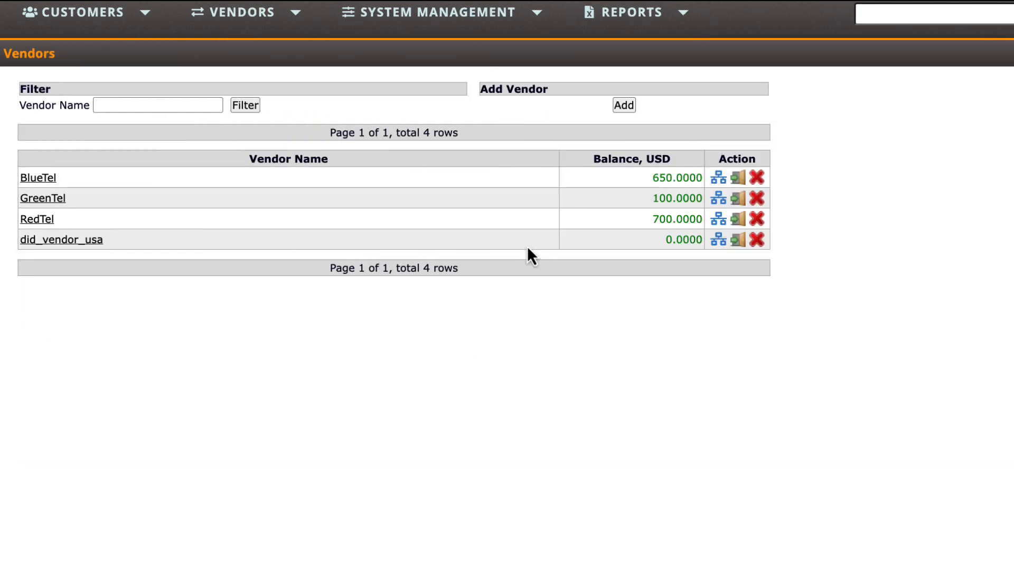
Add and save a connection named did_newyork for did_vendor_usa with 203.0.113.25 as its destination
{"action": "left_click", "coordinate": [719, 239]}
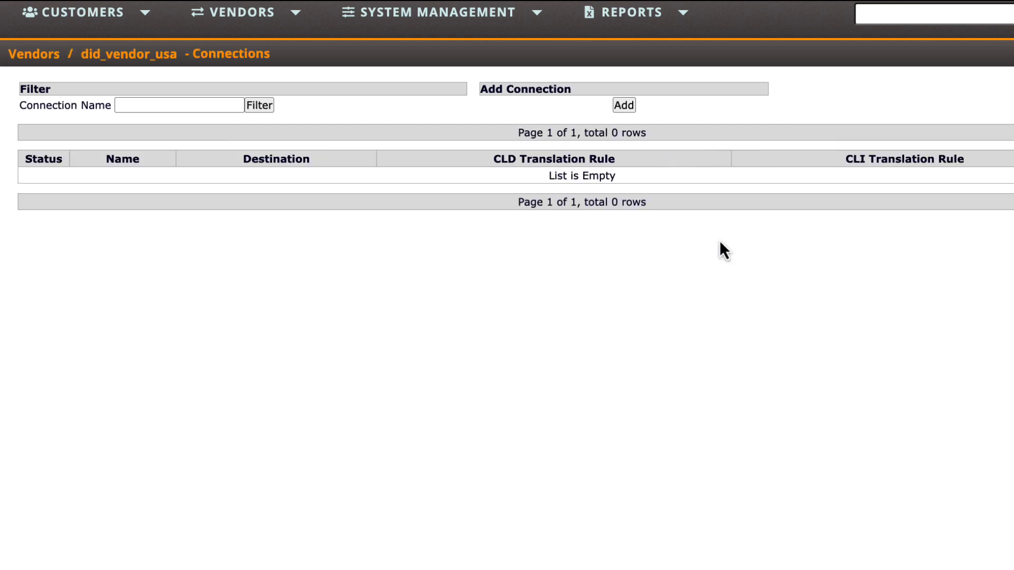
{"action": "left_click", "coordinate": [624, 105]}
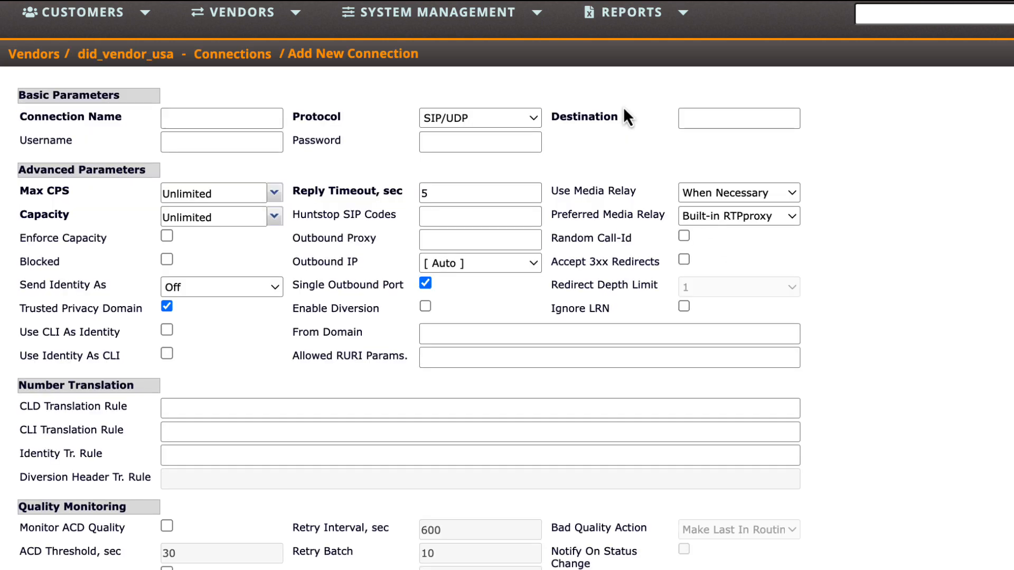
{"action": "left_click", "coordinate": [252, 117]}
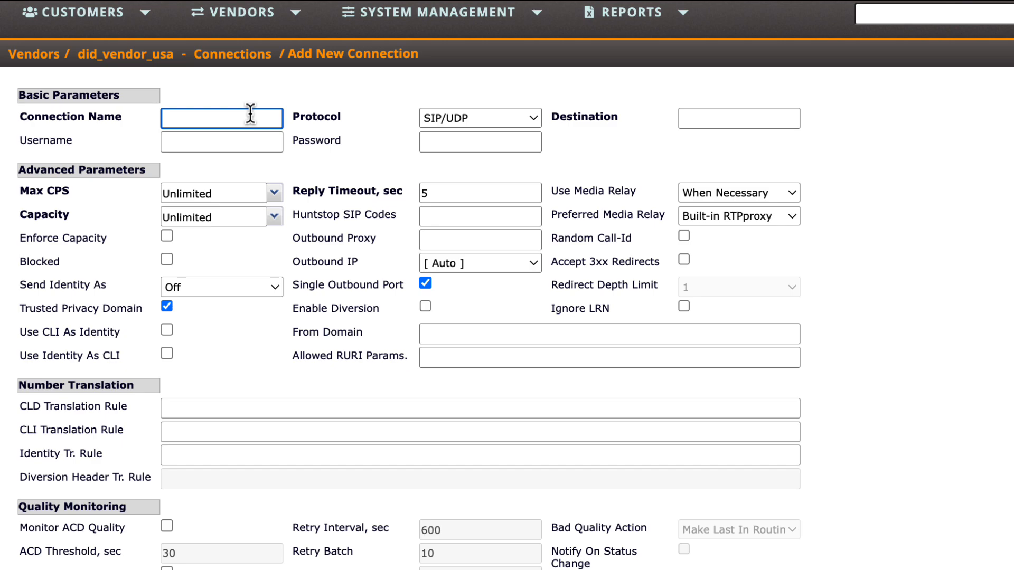
{"action": "type", "text": "did"}
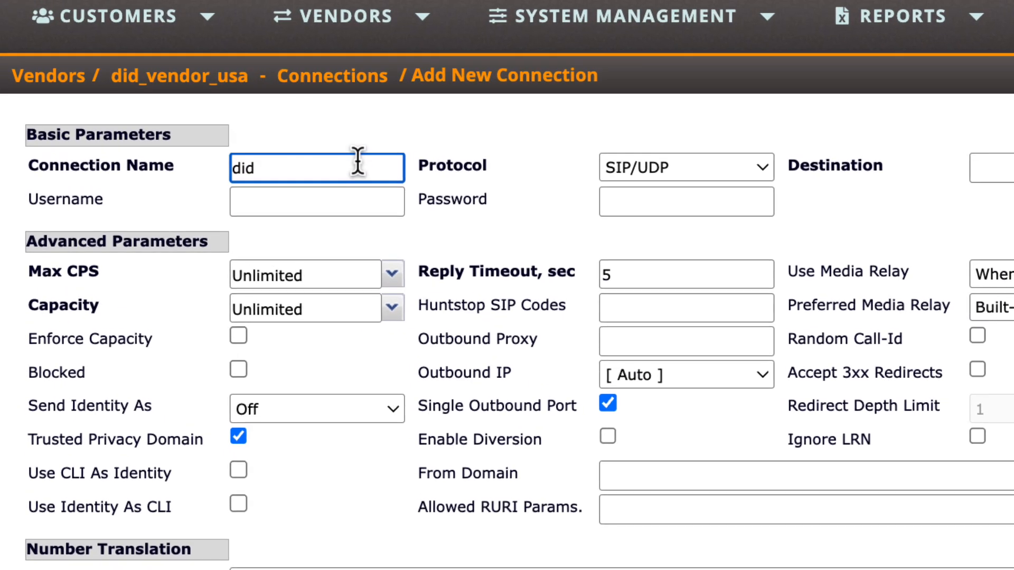
{"action": "type", "text": "_new"}
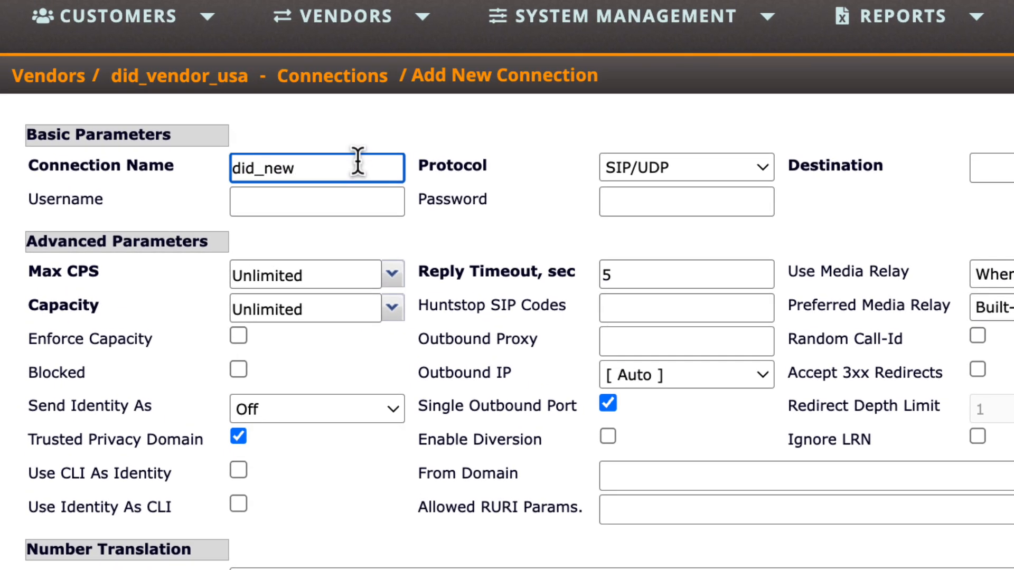
{"action": "type", "text": "york"}
{"action": "left_click", "coordinate": [978, 168]}
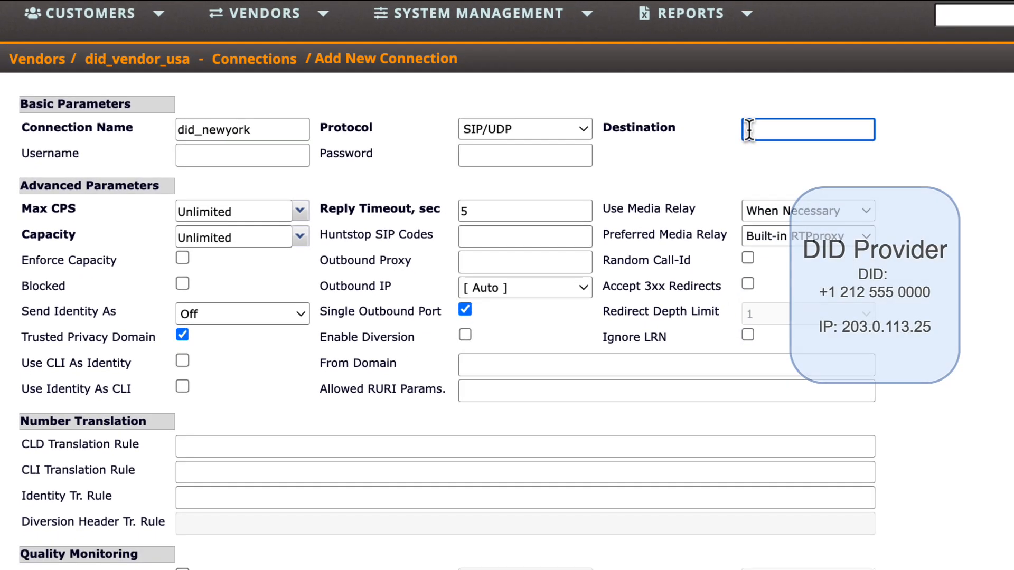
{"action": "type", "text": "203.0.113.25"}
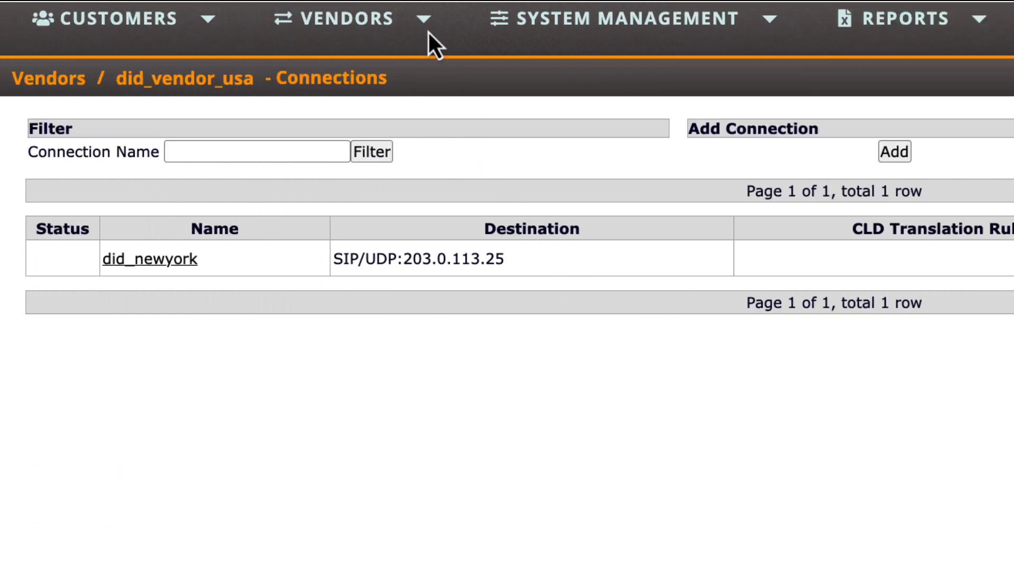
Start a new DID charging group of type Buying and name it DID
{"action": "left_click", "coordinate": [426, 27]}
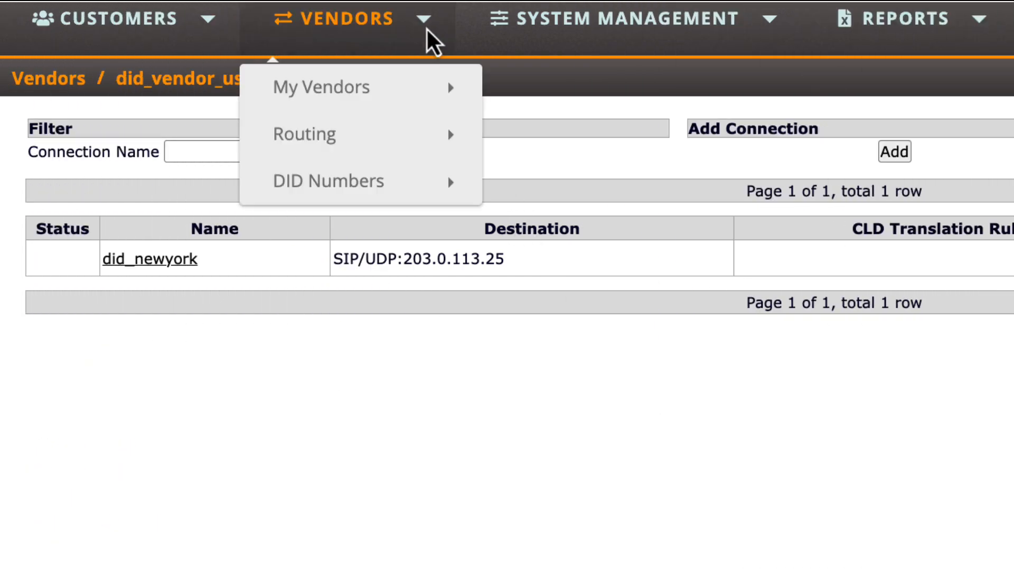
{"action": "mouse_move", "coordinate": [421, 119]}
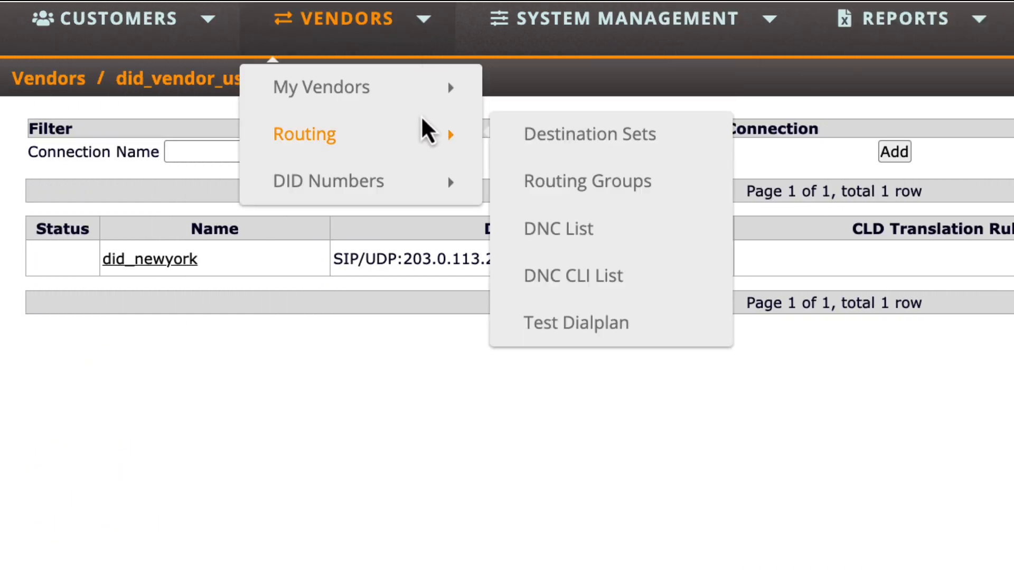
{"action": "mouse_move", "coordinate": [438, 181]}
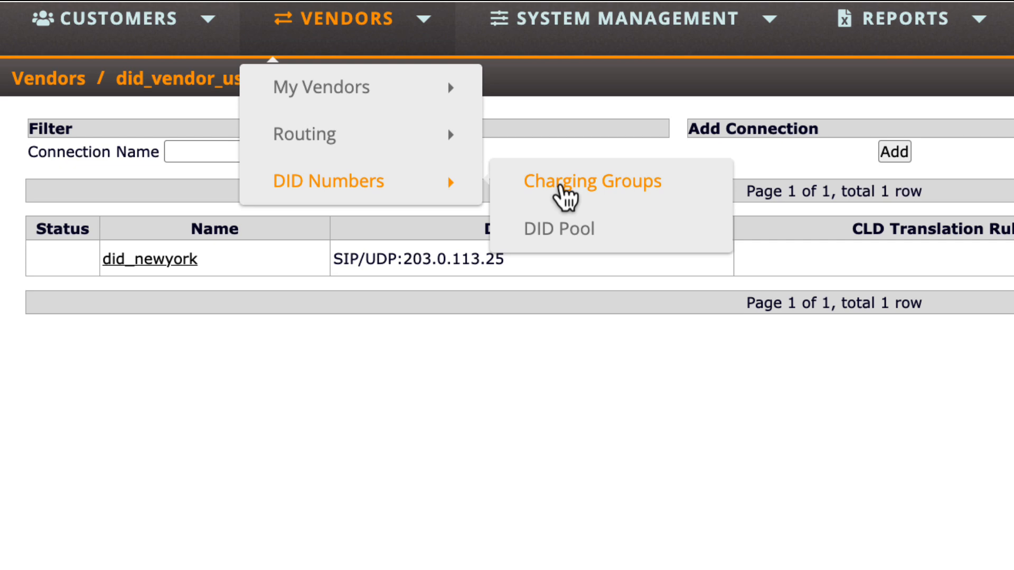
{"action": "left_click", "coordinate": [560, 186]}
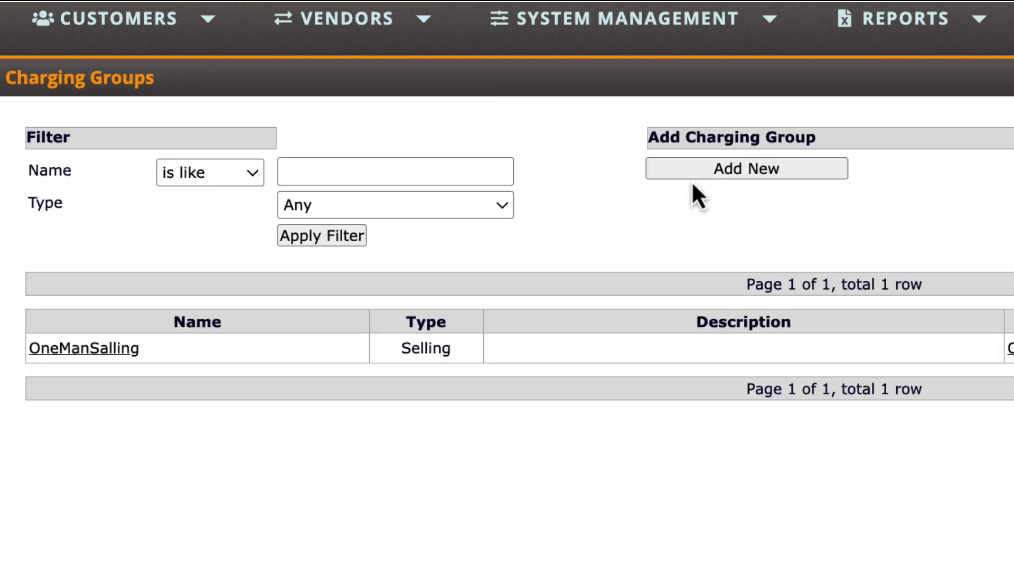
{"action": "left_click", "coordinate": [719, 178]}
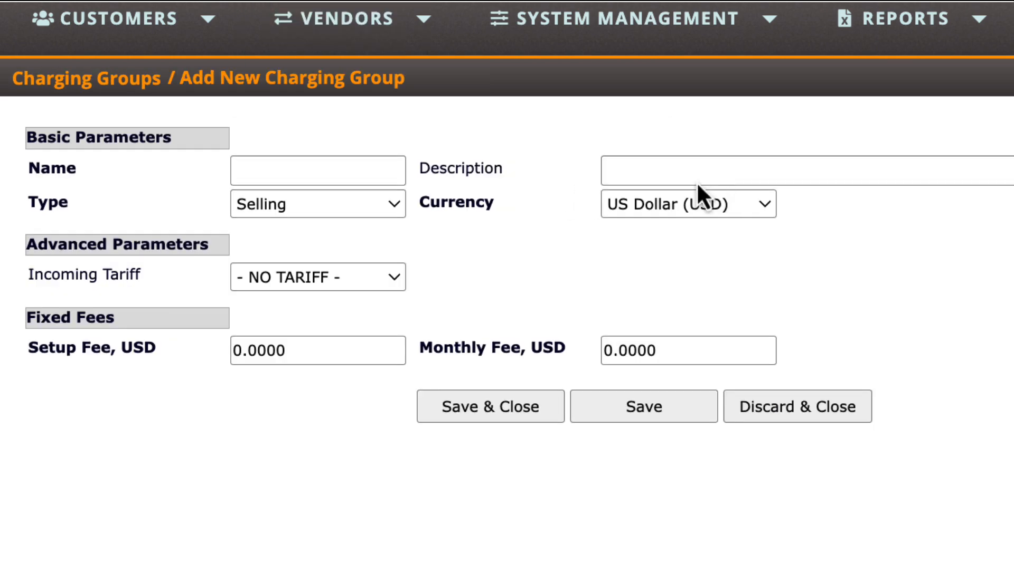
{"action": "left_click", "coordinate": [374, 208]}
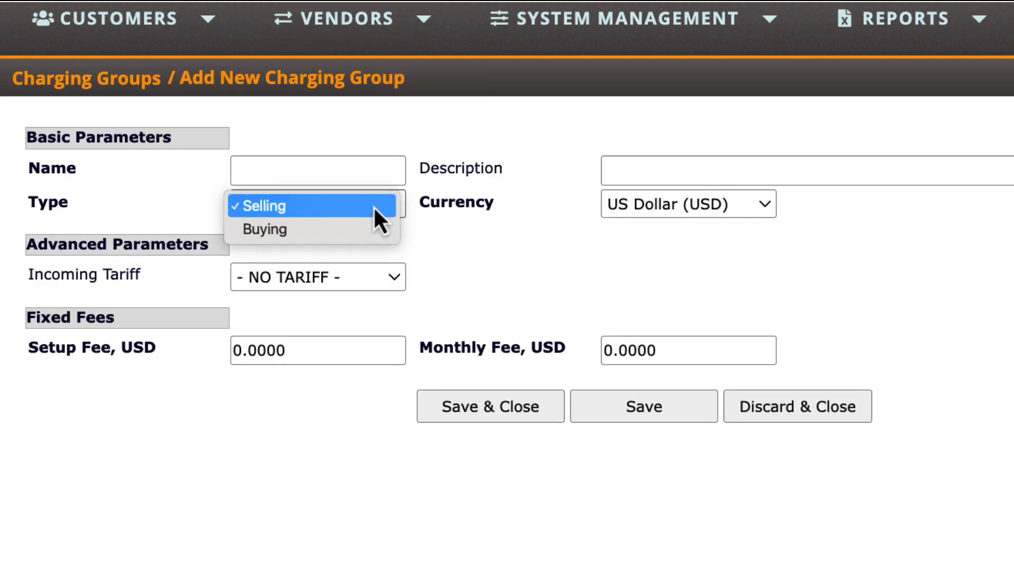
{"action": "left_click", "coordinate": [352, 231]}
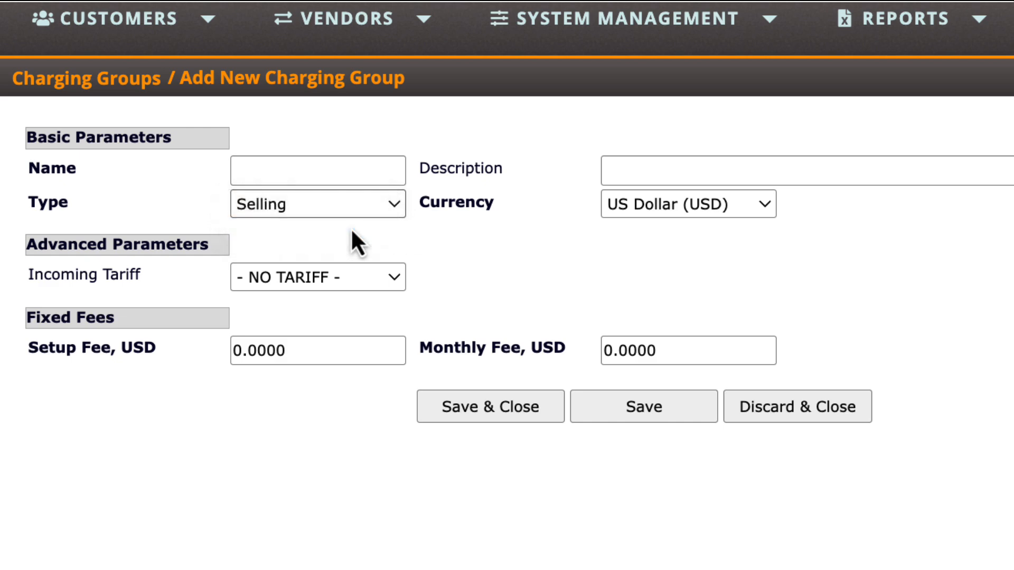
{"action": "left_click", "coordinate": [317, 168]}
{"action": "type", "text": "DID"}
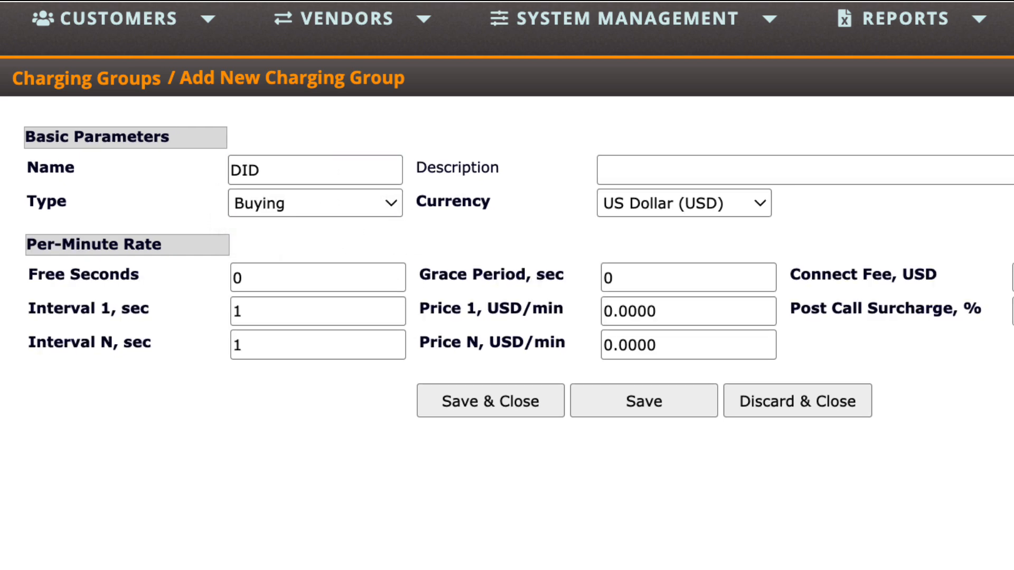
Set the buying charging group's Price 1 and Price N to 0.005 USD/min each and save the group
{"action": "left_click", "coordinate": [660, 315]}
{"action": "key", "text": "BackSpace"}
{"action": "key", "text": "BackSpace"}
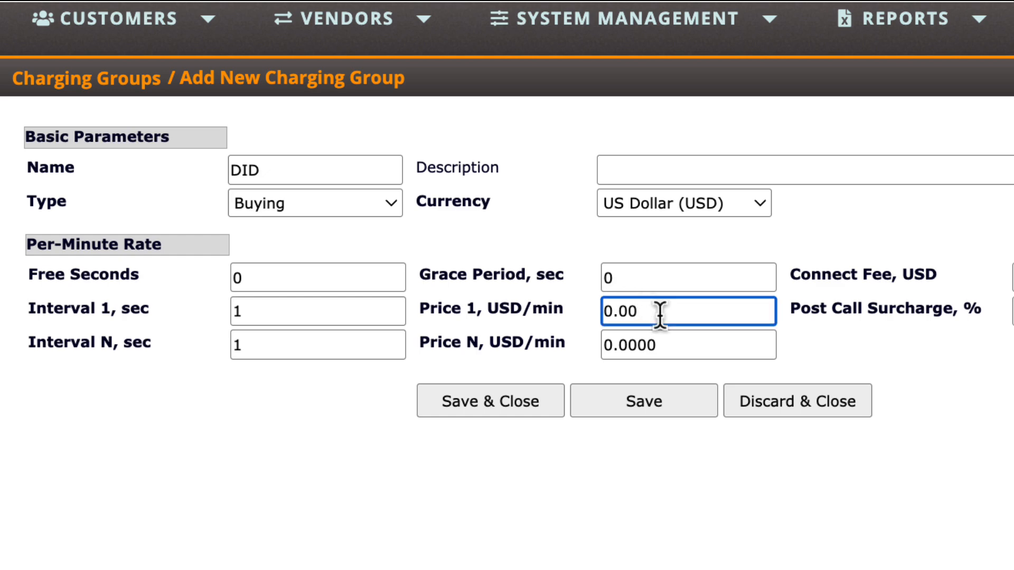
{"action": "type", "text": "5"}
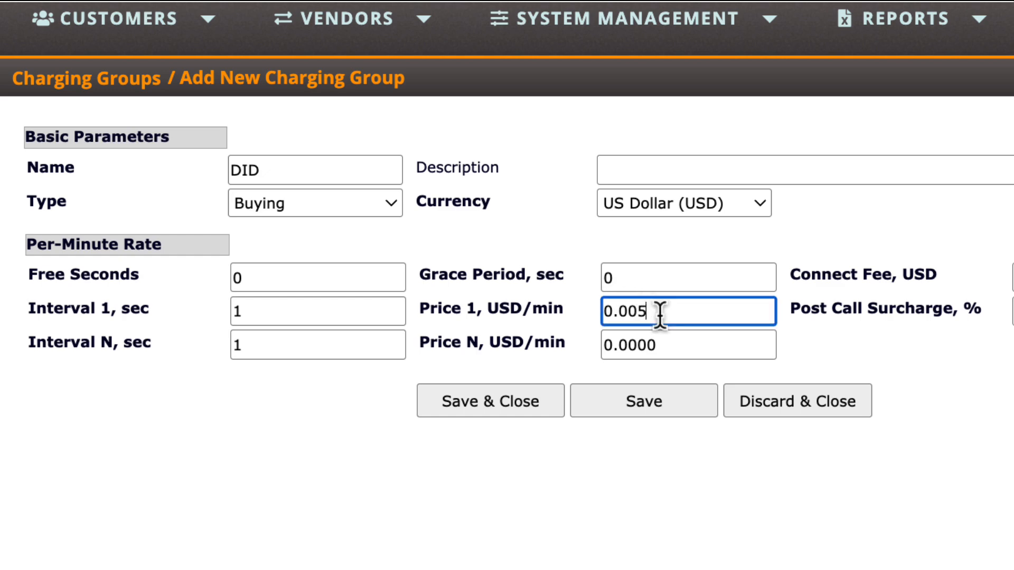
{"action": "left_click", "coordinate": [690, 344]}
{"action": "key", "text": "BackSpace"}
{"action": "key", "text": "BackSpace"}
{"action": "type", "text": "5"}
{"action": "left_click", "coordinate": [515, 408]}
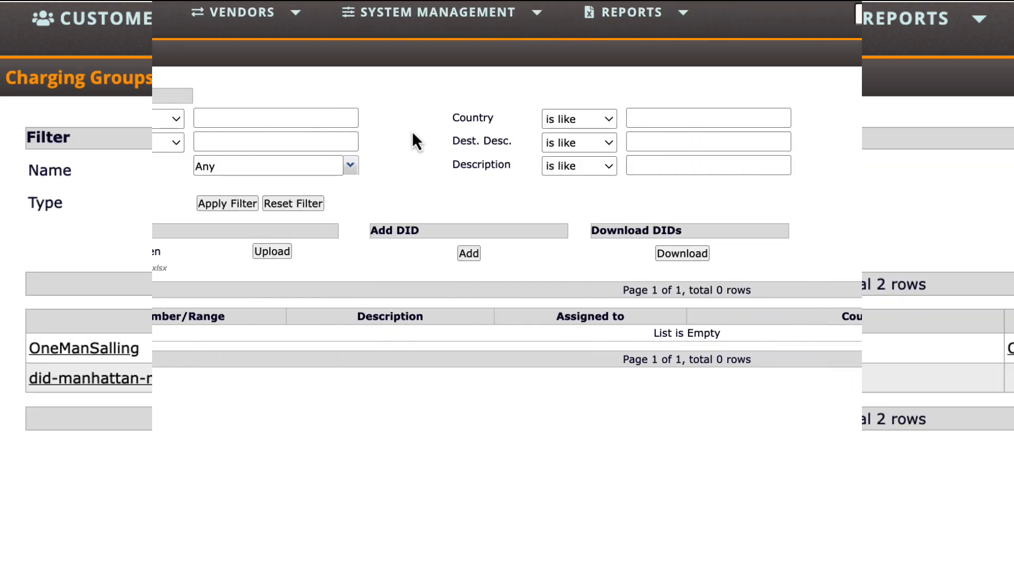
Start a new DID pool entry of type Number and enter the provider's DID phone number
{"action": "mouse_move", "coordinate": [241, 13]}
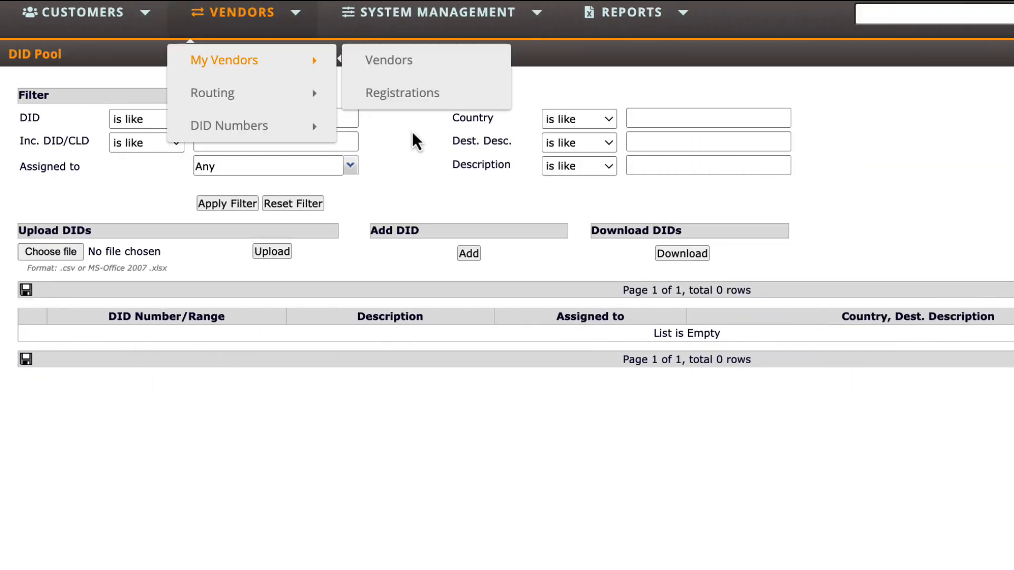
{"action": "mouse_move", "coordinate": [212, 93]}
{"action": "mouse_move", "coordinate": [229, 126]}
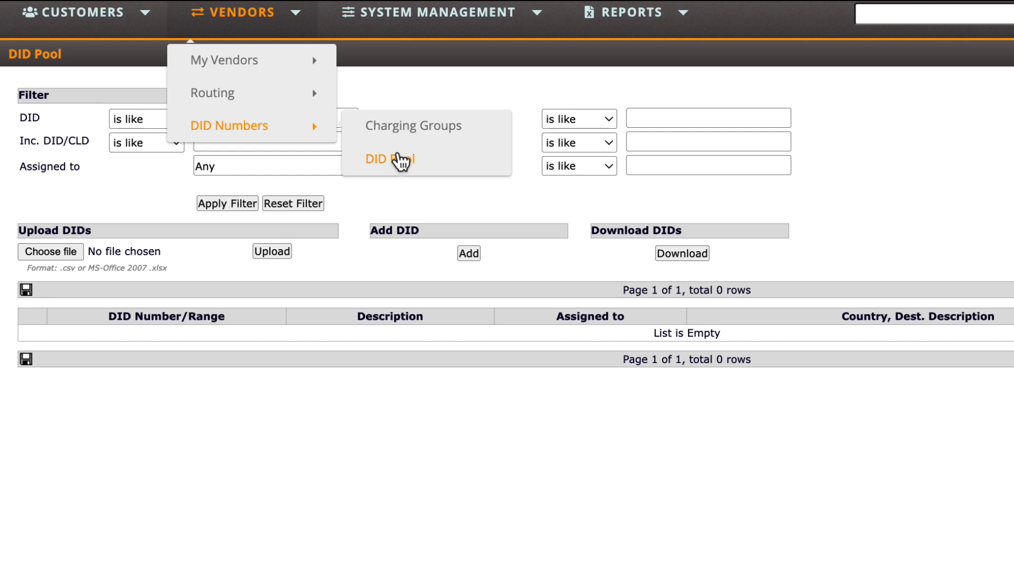
{"action": "left_click", "coordinate": [397, 164]}
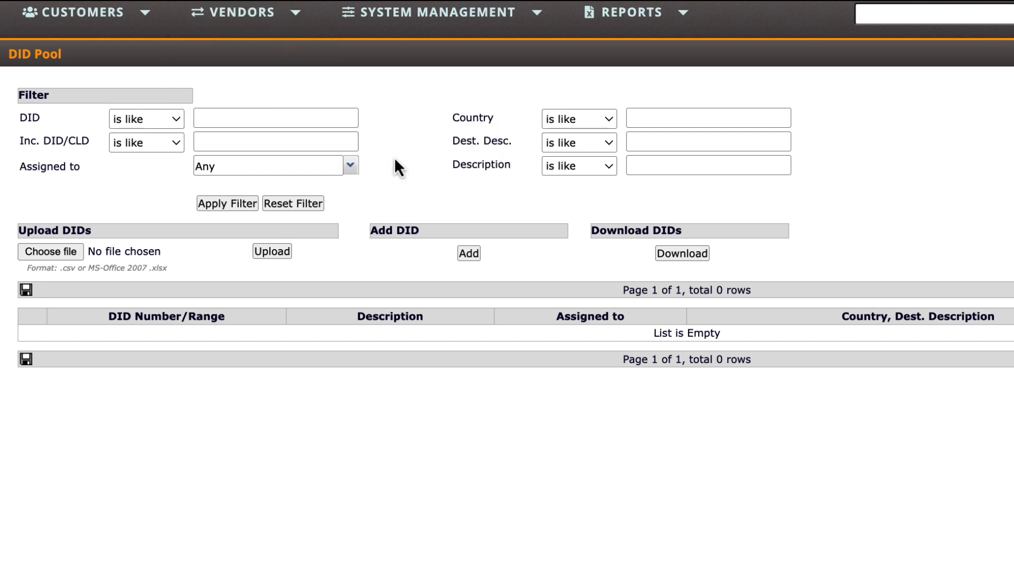
{"action": "left_click", "coordinate": [464, 254]}
{"action": "left_click", "coordinate": [239, 122]}
{"action": "left_click", "coordinate": [239, 122]}
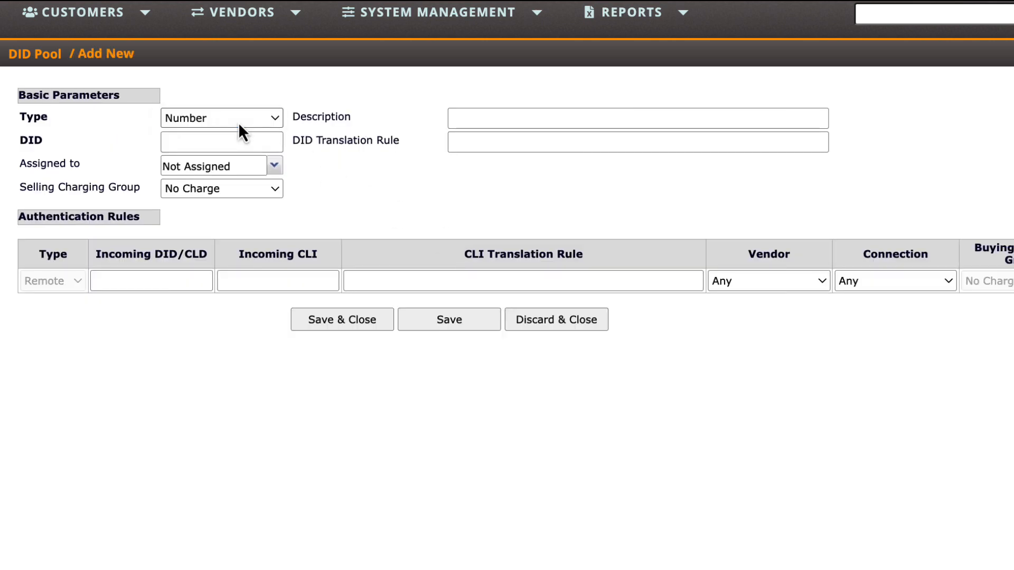
{"action": "left_click", "coordinate": [211, 138]}
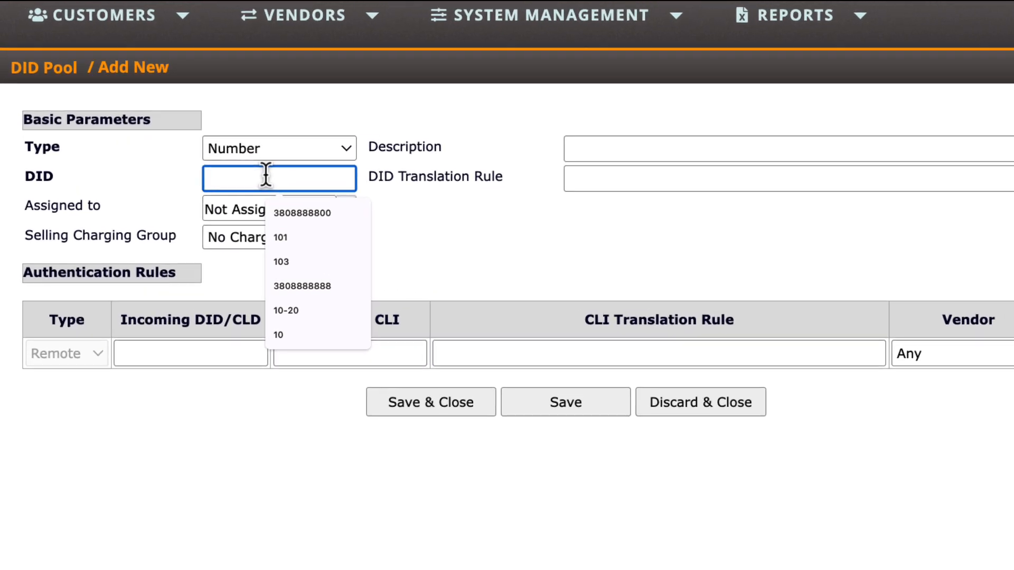
{"action": "type", "text": "12125550000"}
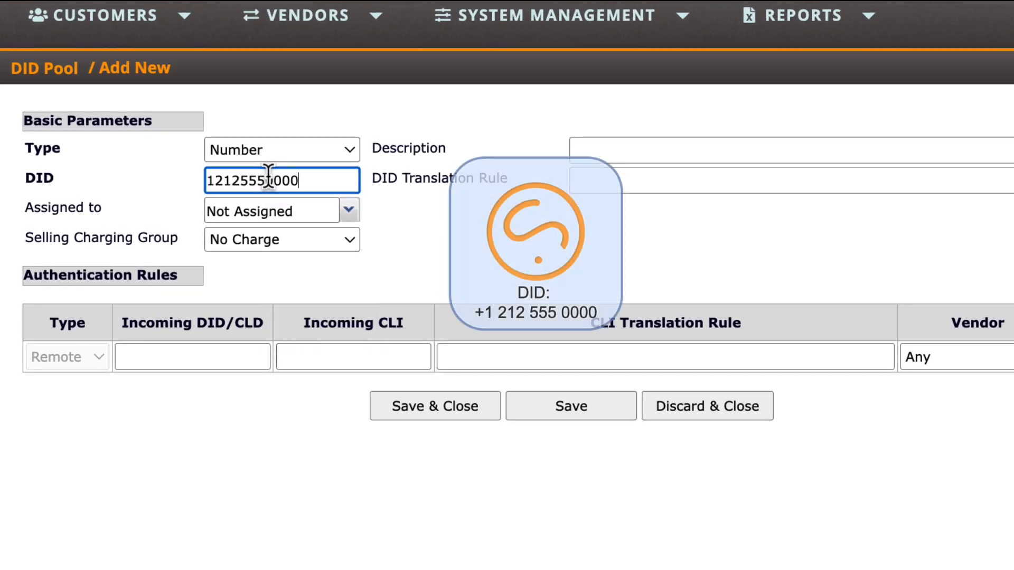
Assign the new DID to the OneMan (USD) account and choose OneManSelling as its selling charging group
{"action": "left_click", "coordinate": [352, 218]}
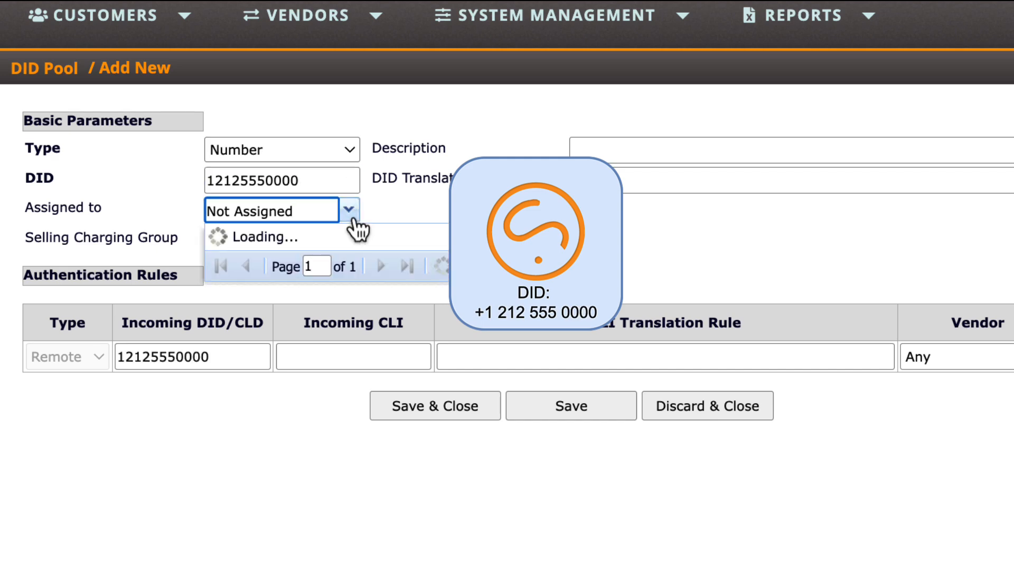
{"action": "type", "text": "one"}
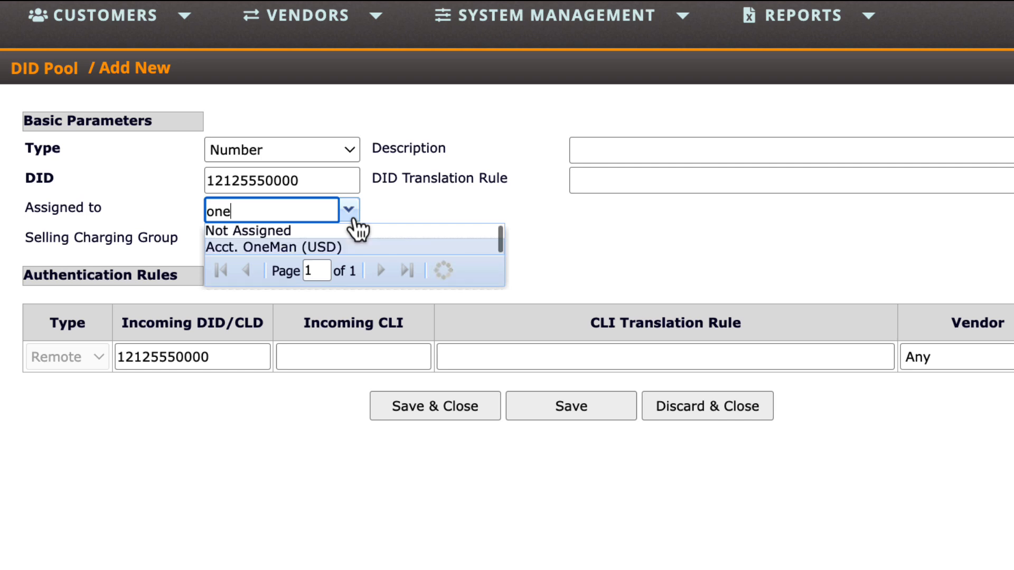
{"action": "left_click", "coordinate": [282, 252]}
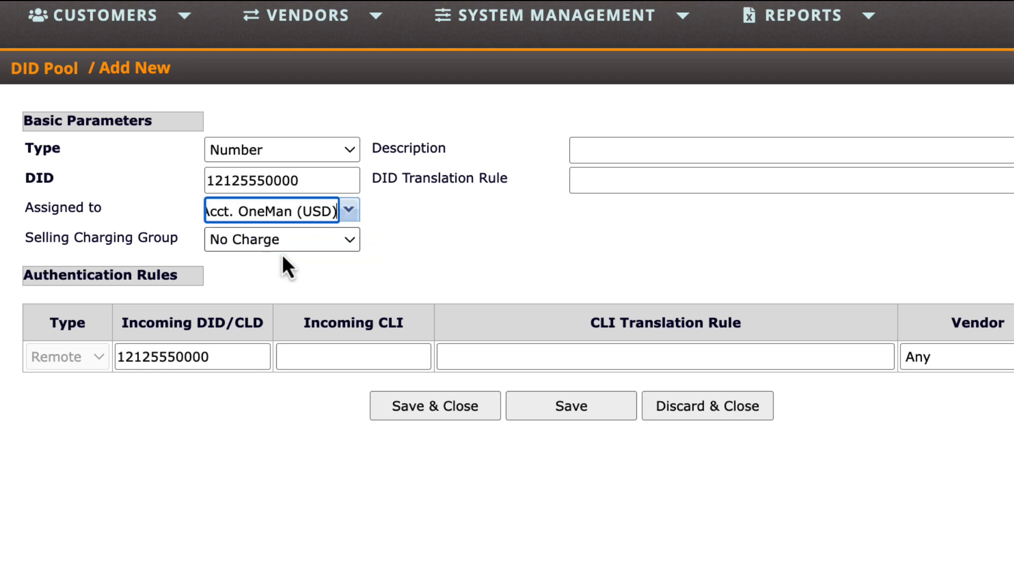
{"action": "left_click", "coordinate": [320, 246]}
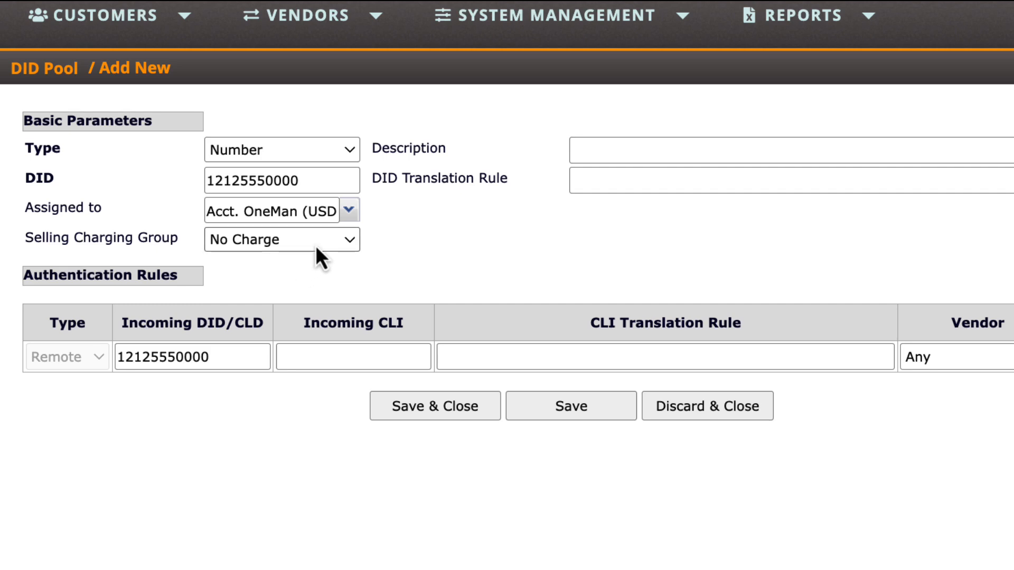
{"action": "left_click", "coordinate": [315, 245]}
{"action": "left_click", "coordinate": [302, 260]}
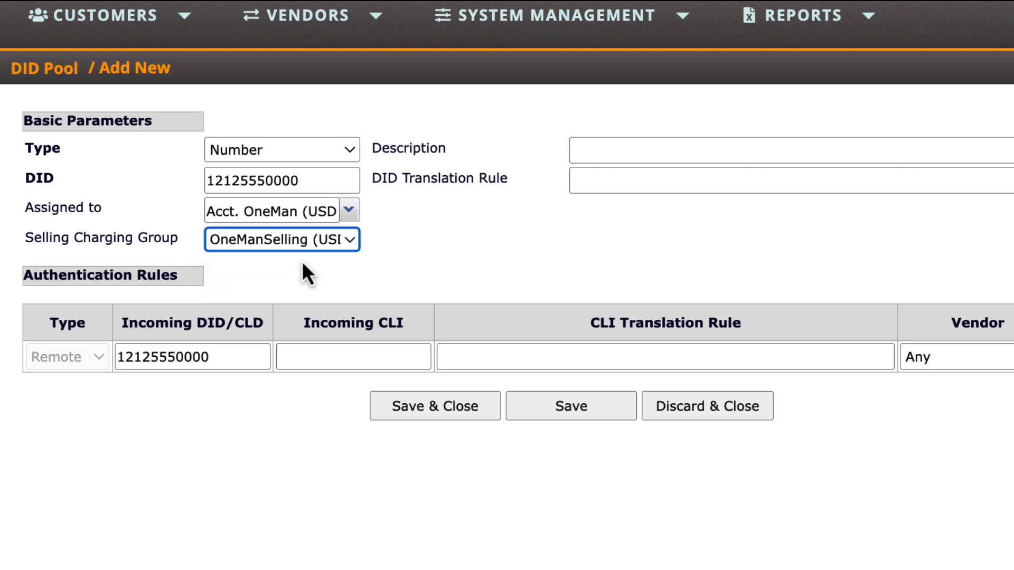
Set the authentication rule to vendor did_vendor_usa, connection did_newyork and buying charging group DID (USD), and save the DID
{"action": "left_click", "coordinate": [980, 357]}
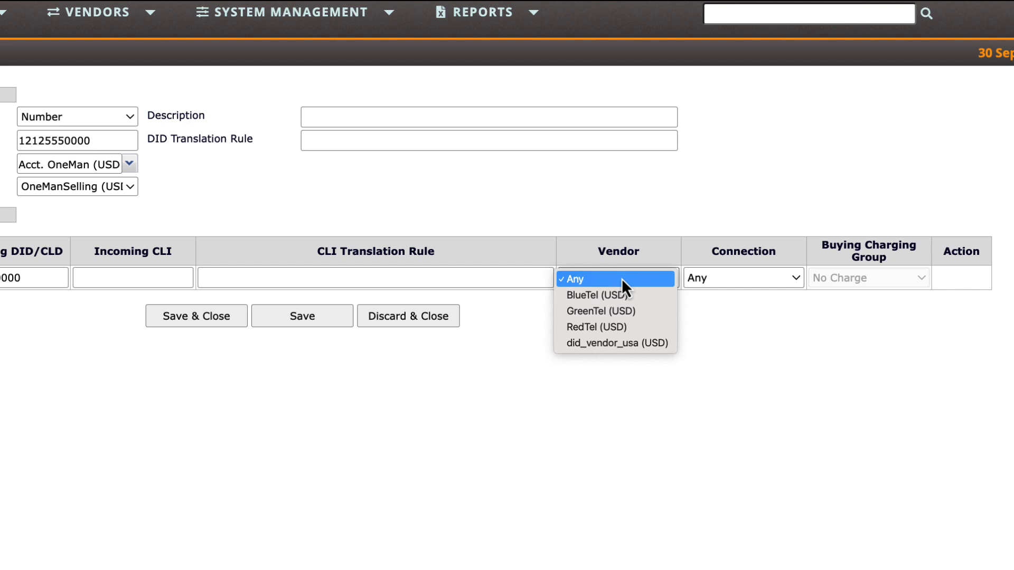
{"action": "left_click", "coordinate": [619, 346]}
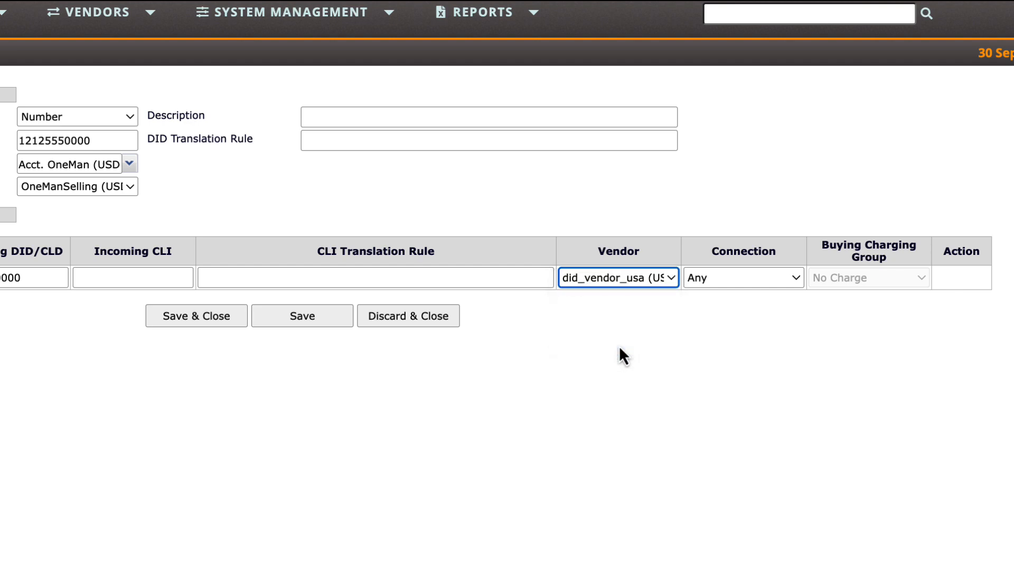
{"action": "left_click", "coordinate": [756, 284]}
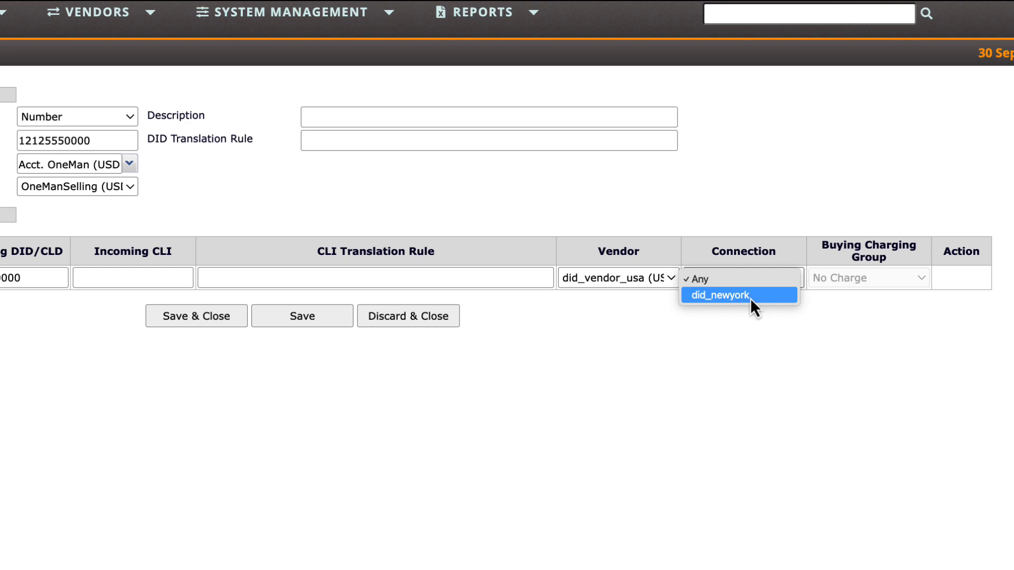
{"action": "left_click", "coordinate": [750, 298]}
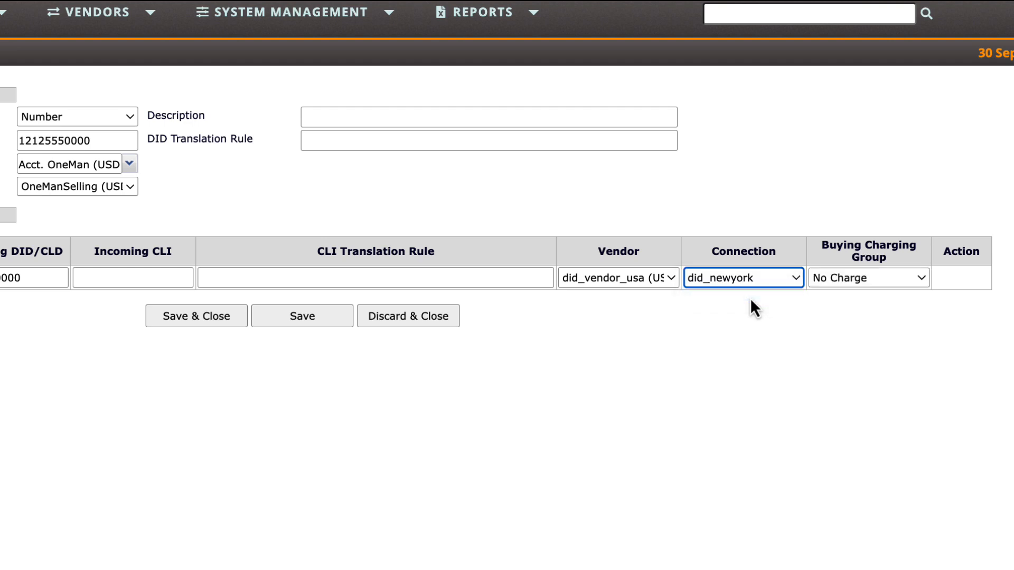
{"action": "left_click", "coordinate": [866, 280]}
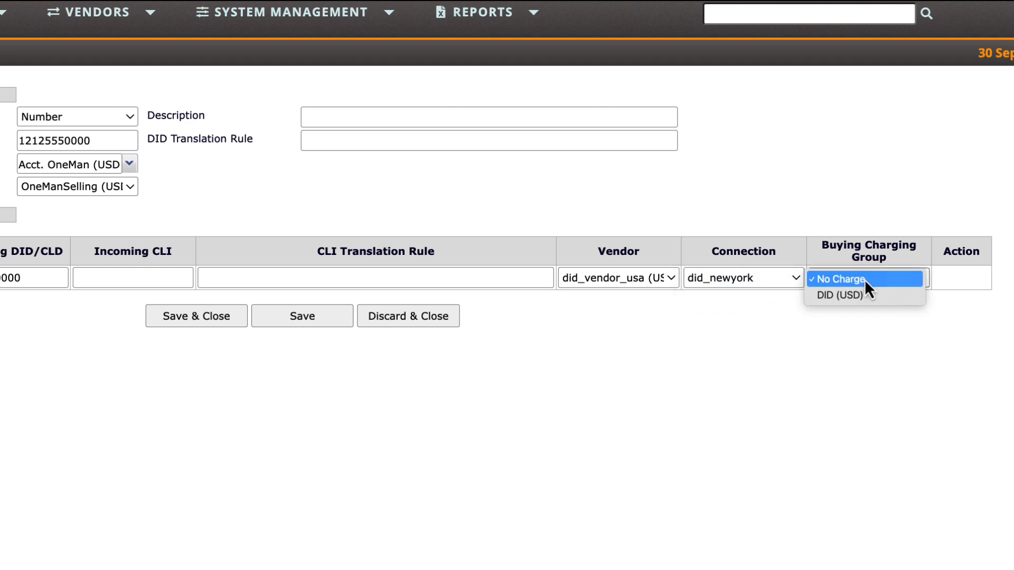
{"action": "left_click", "coordinate": [853, 298]}
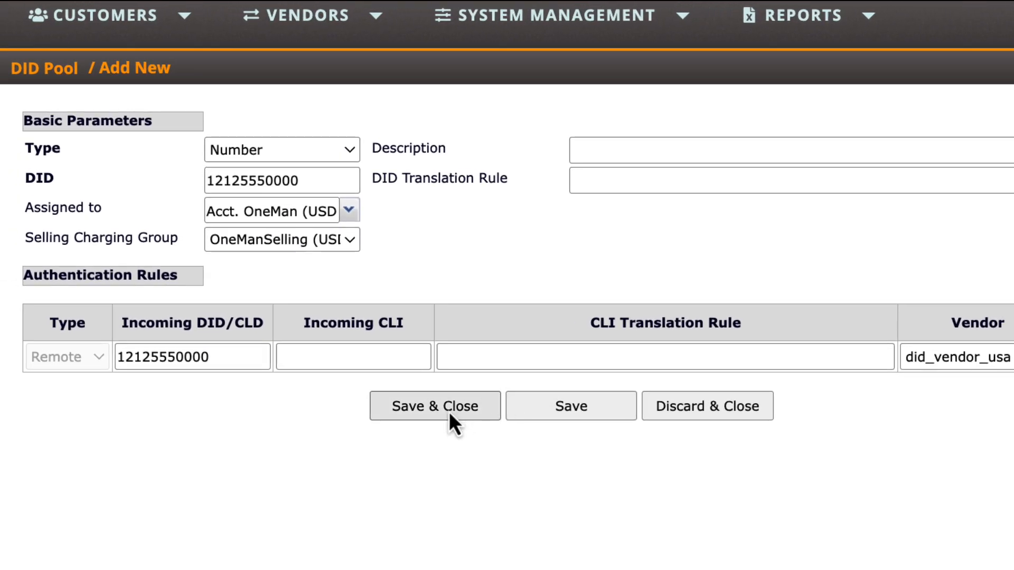
{"action": "left_click", "coordinate": [449, 411]}
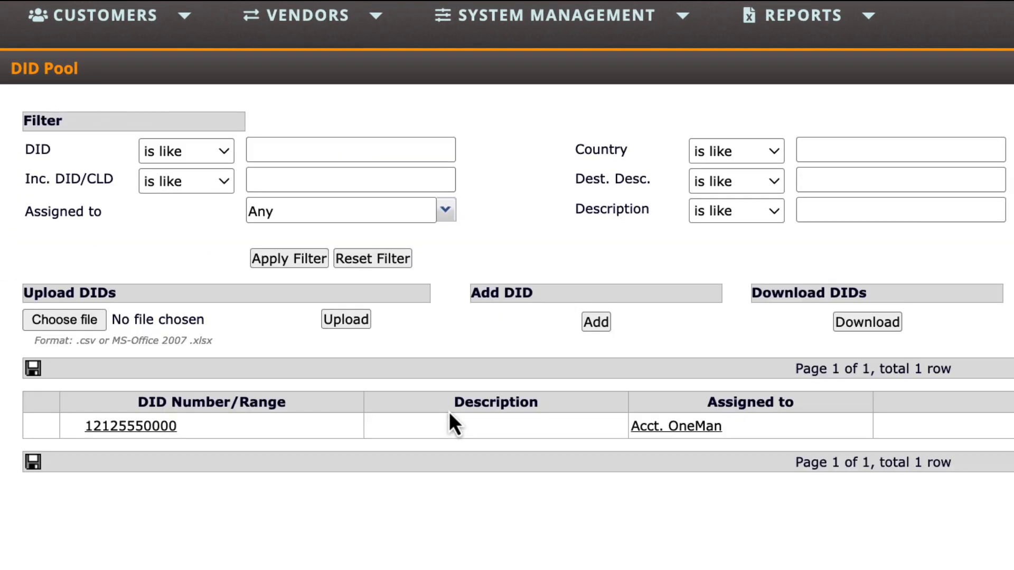